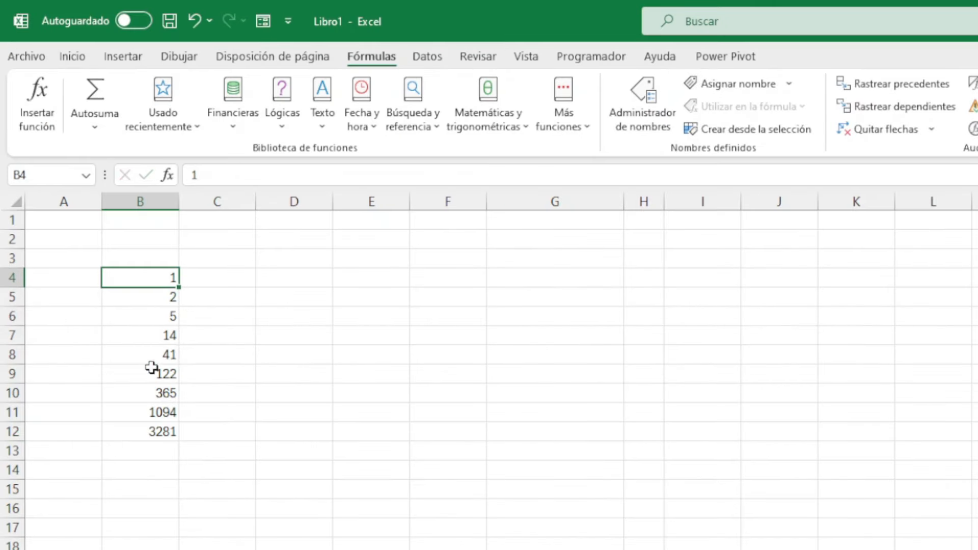
Extend the numeric series in column B by filling the formula from B12 down to B15
left_click(169, 431)
left_click_drag(179, 442, 173, 505)
Try 3 as the starting value of the column B series in cell B4
left_click(161, 274)
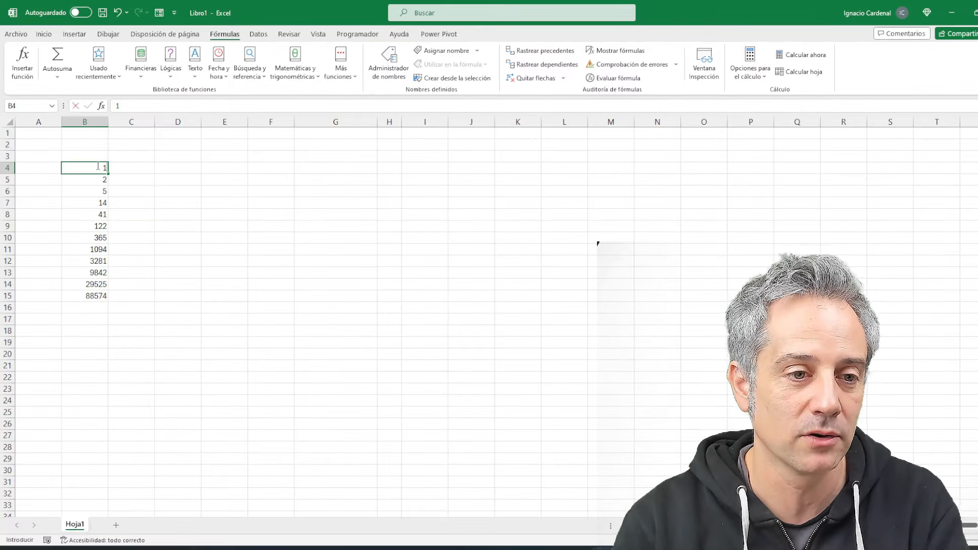
key("BackSpace")
type("3")
key("Return")
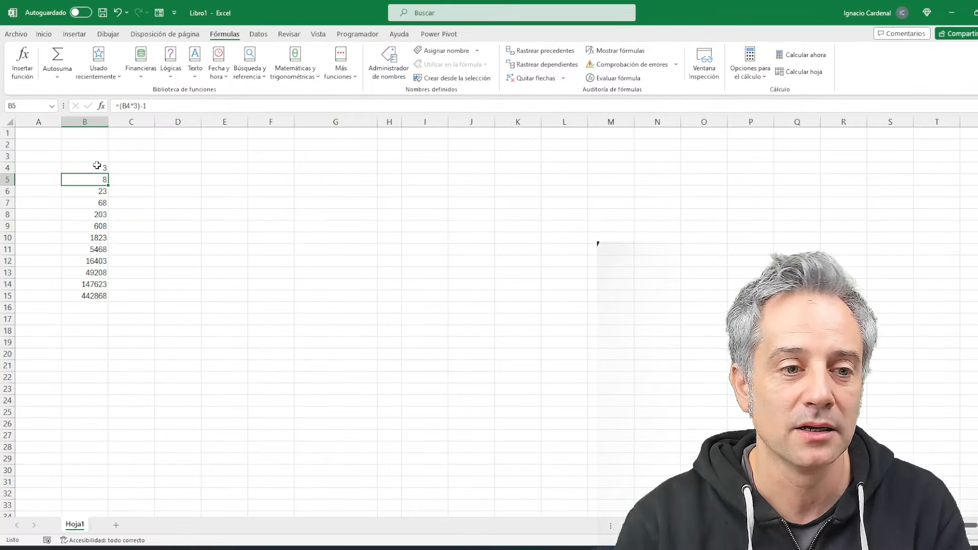
left_click(97, 166)
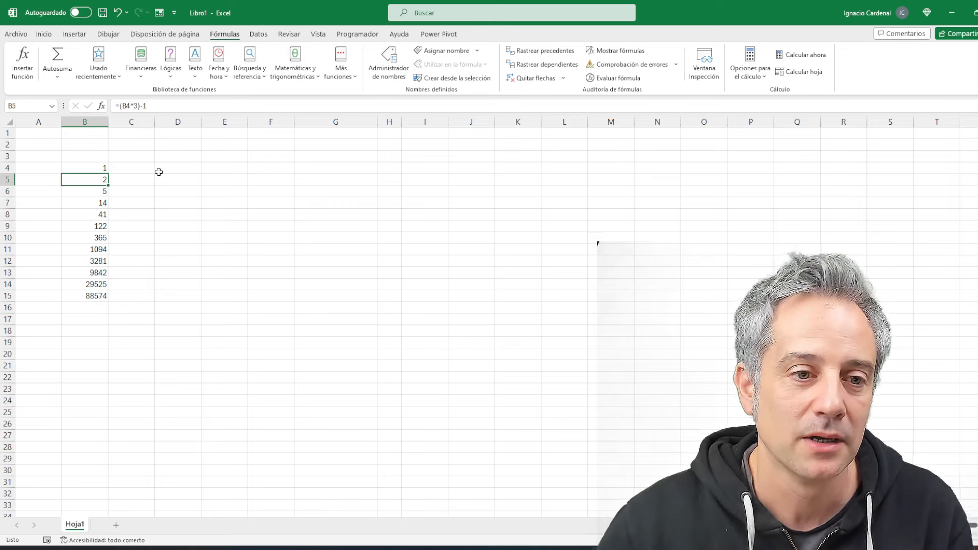
Enter 1 in cell D4 as the starting value of a second series
left_click(184, 174)
left_click(179, 167)
type("1")
key("Return")
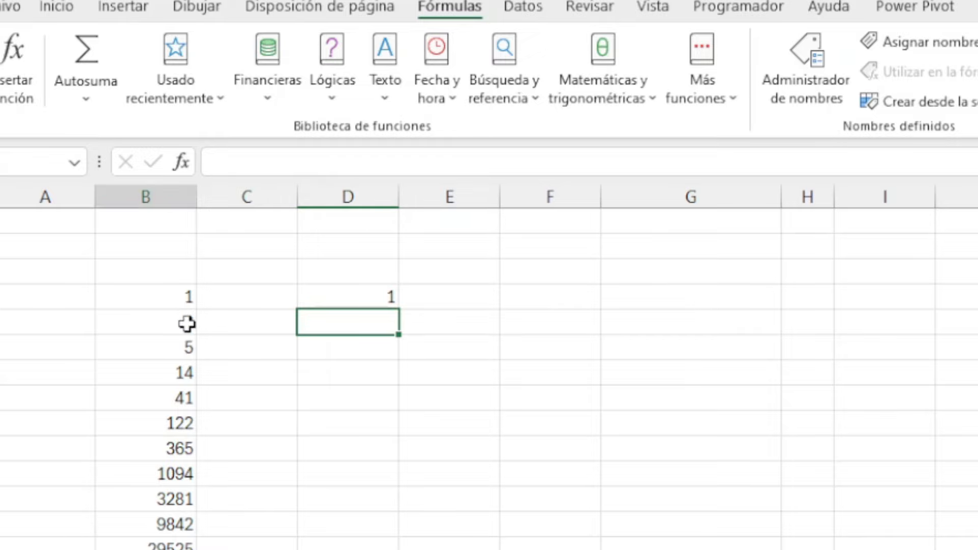
Begin a LAMBDA formula in cell D5 with a single parameter named Valor
left_click_drag(192, 323, 206, 421)
left_click(351, 326)
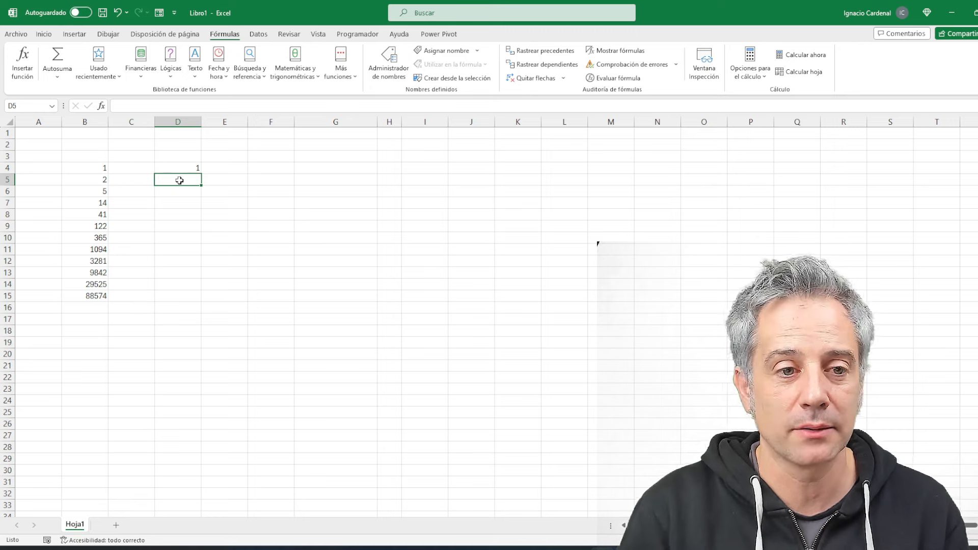
type("=lam")
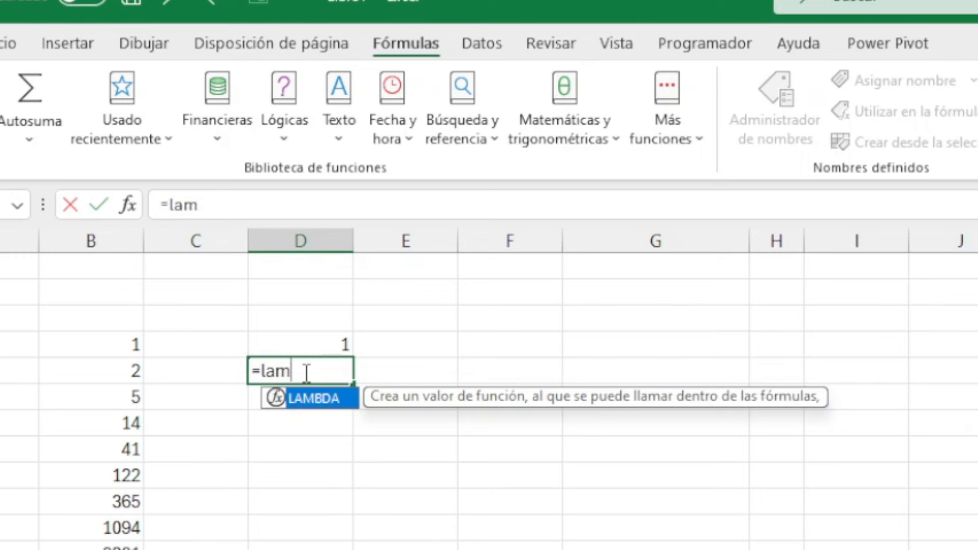
key("BackSpace")
key("BackSpace")
key("BackSpace")
type("LAMBDA")
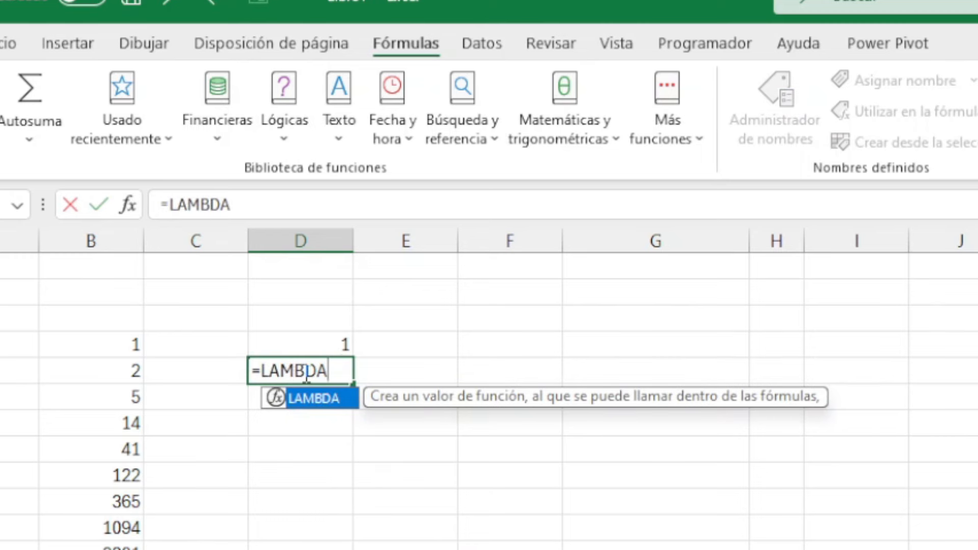
type("(")
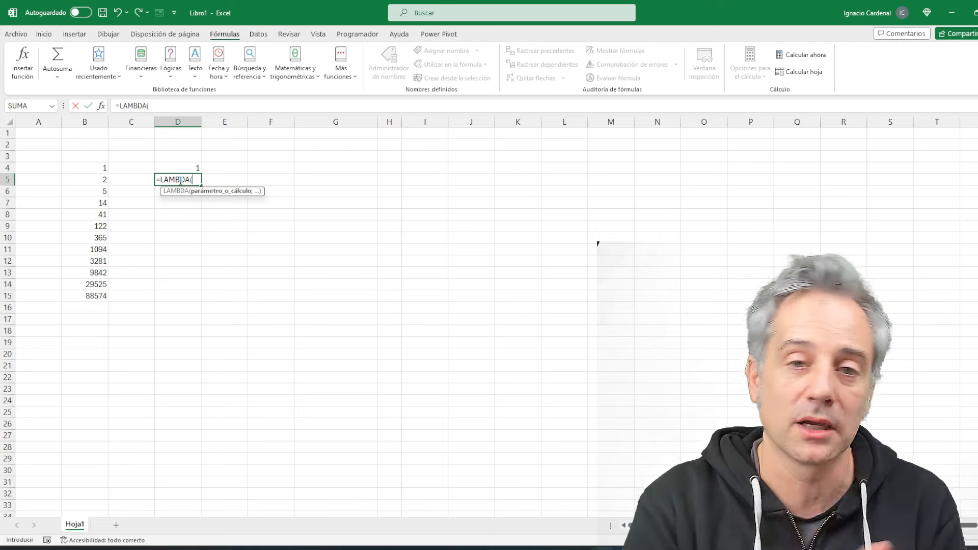
type("Valor;")
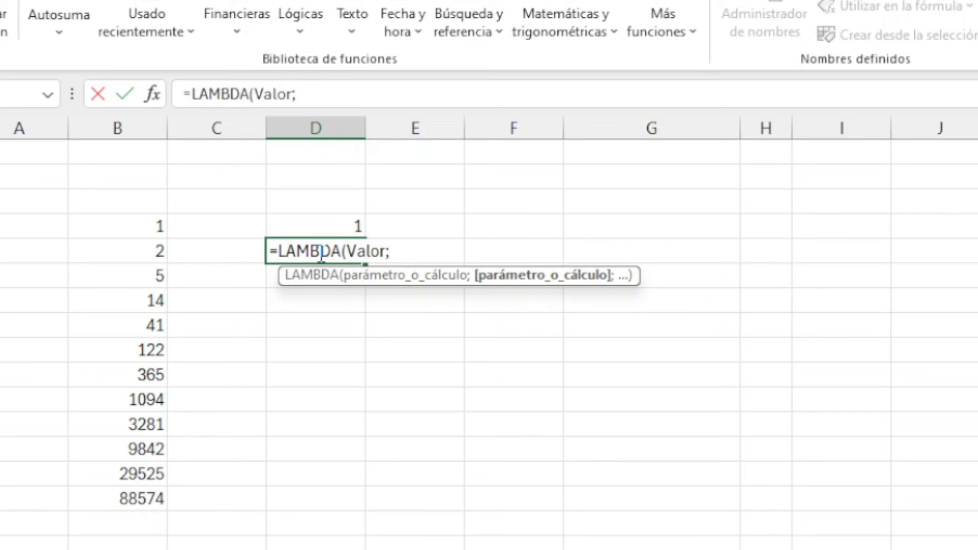
Add a LET function to the formula that defines the name Resultado as (Valor*3)-1
type("LET(")
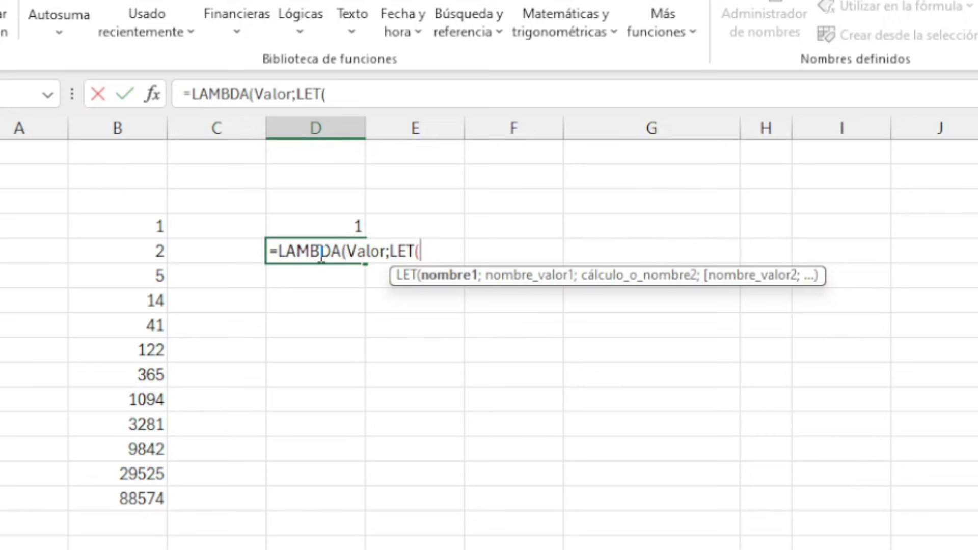
type("Resultado;")
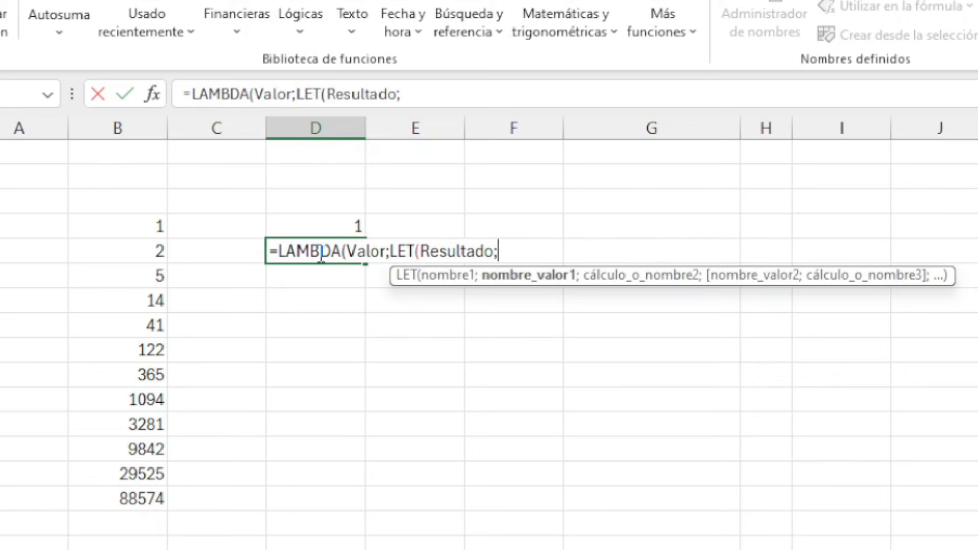
type("(Valor")
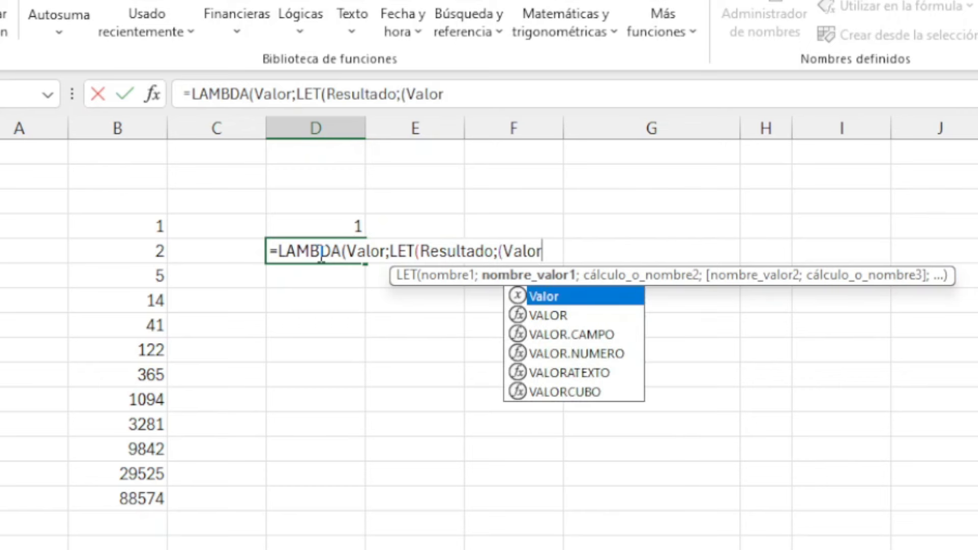
type("*")
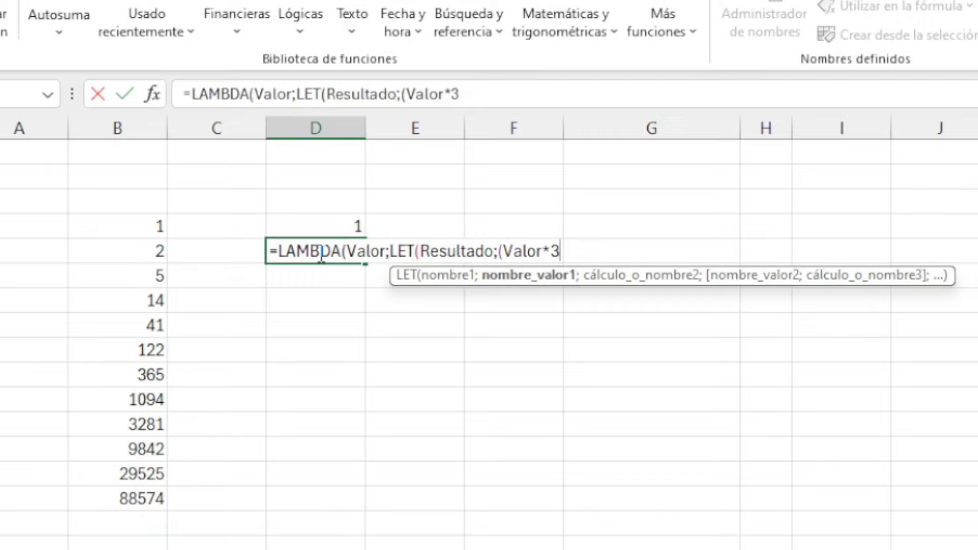
type("3)-1")
type(";")
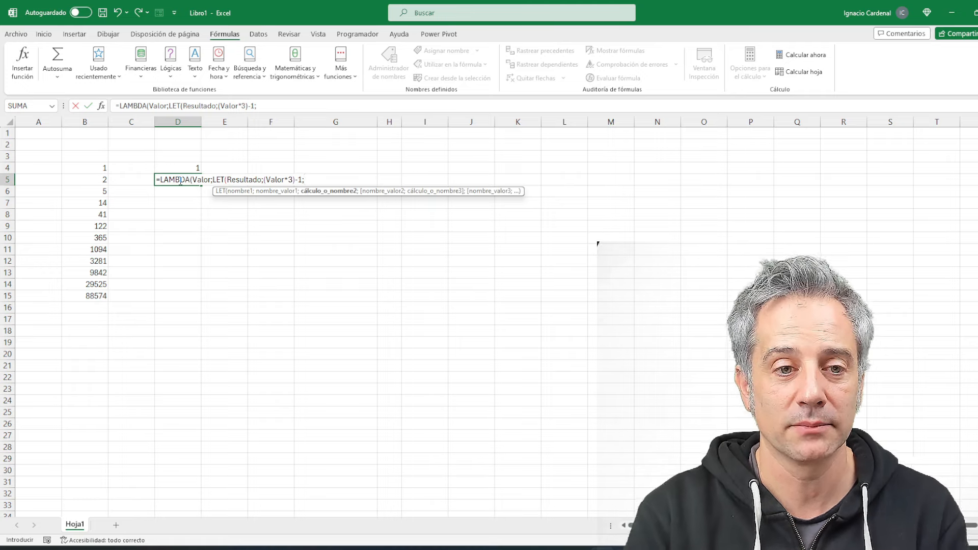
Return Resultado from the LET function, then close both functions and commit the formula in D5
type("Resul")
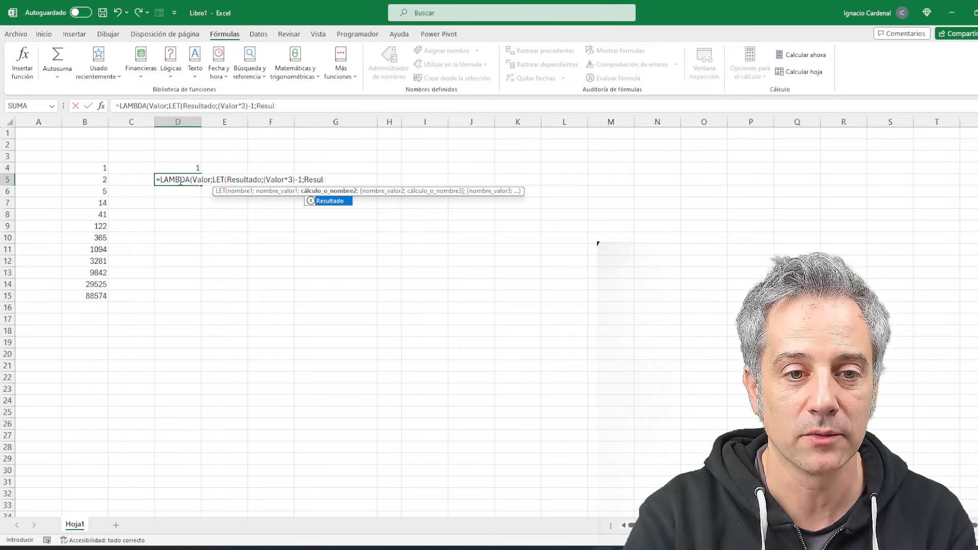
type("tado")
type(")")
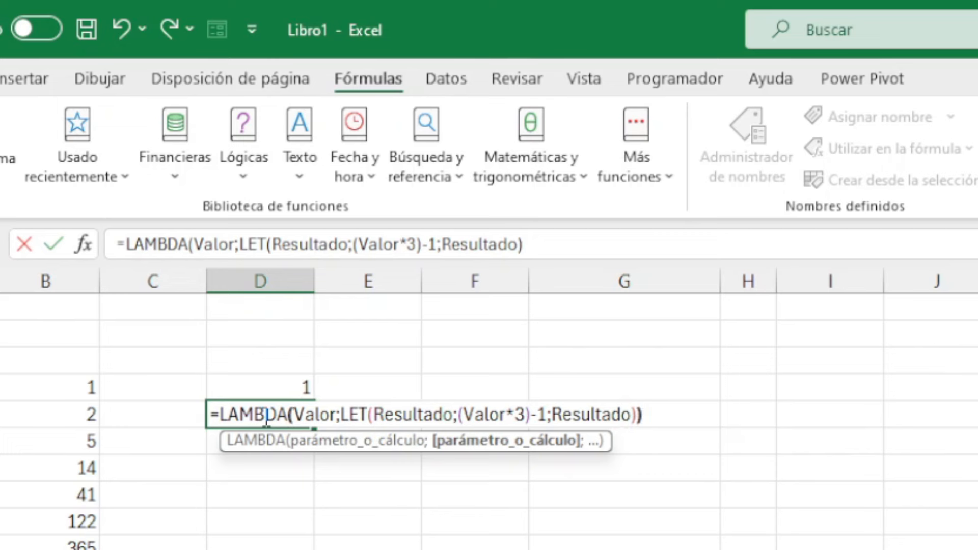
type(")")
key("Return")
Append the argument (D4) to the LAMBDA formula in D5 so it is called with that cell
left_click(262, 414)
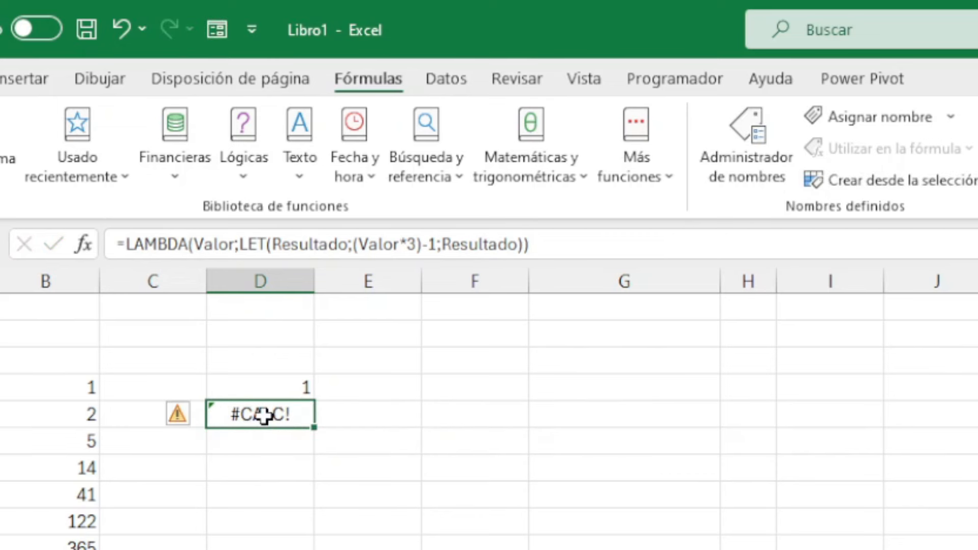
left_click(561, 252)
type("(")
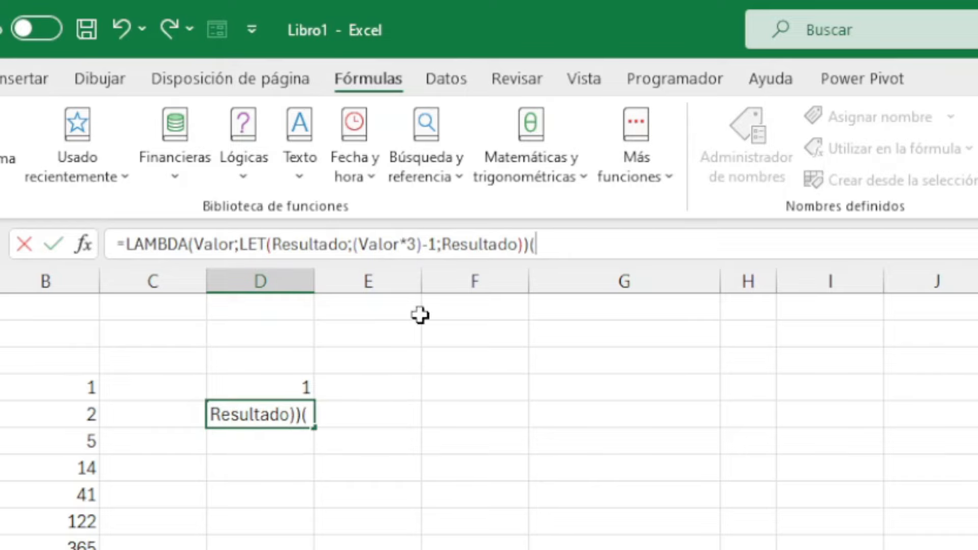
left_click(282, 390)
type(")")
key("Return")
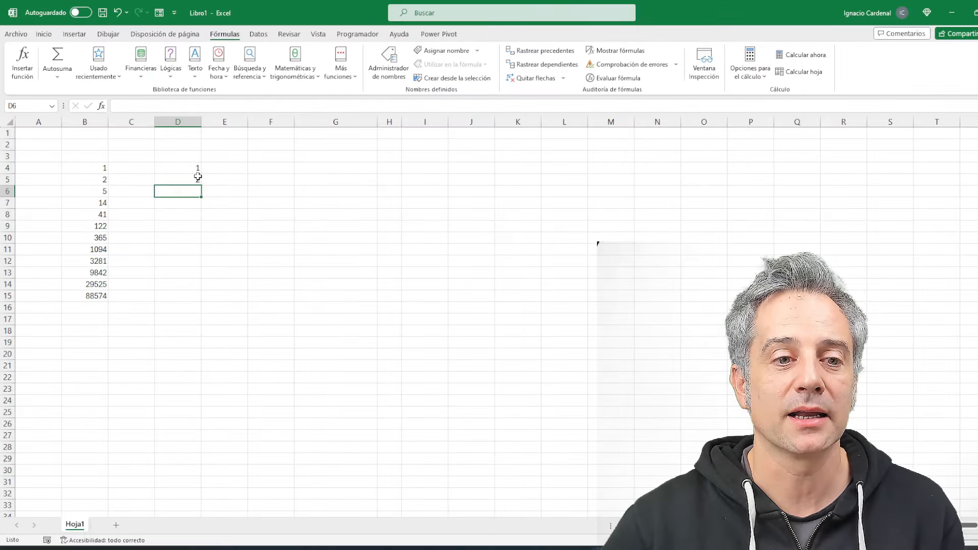
Fill the LAMBDA formula from D5 down to D15
left_click(198, 177)
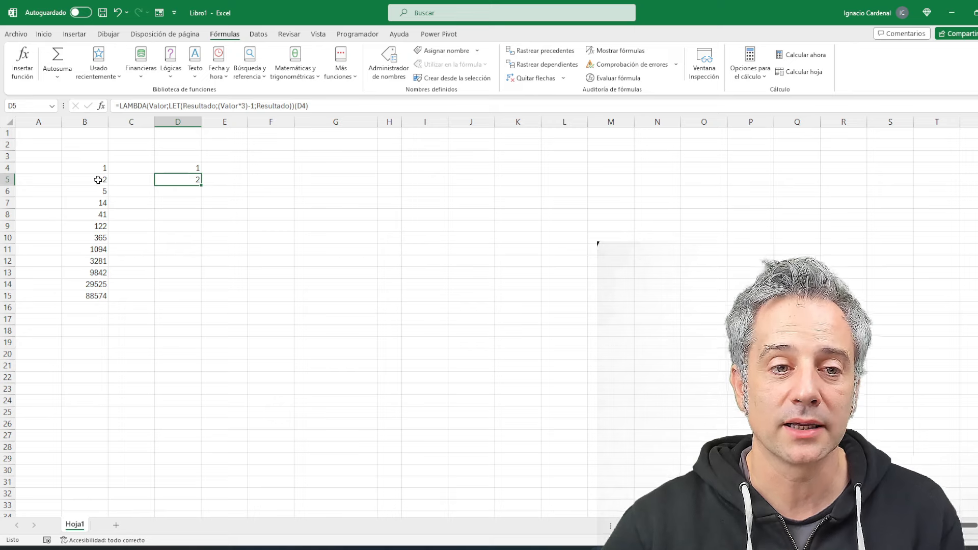
left_click_drag(203, 184, 192, 301)
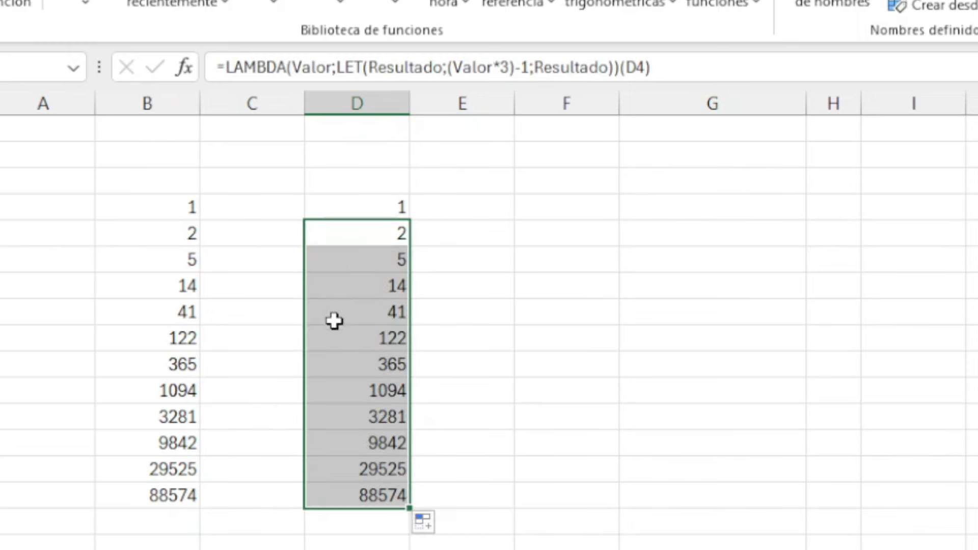
Examine the parts of the D5 formula: the Valor parameter, the LET function, the name Resultado and its calculation
left_click(363, 290)
left_click(365, 234)
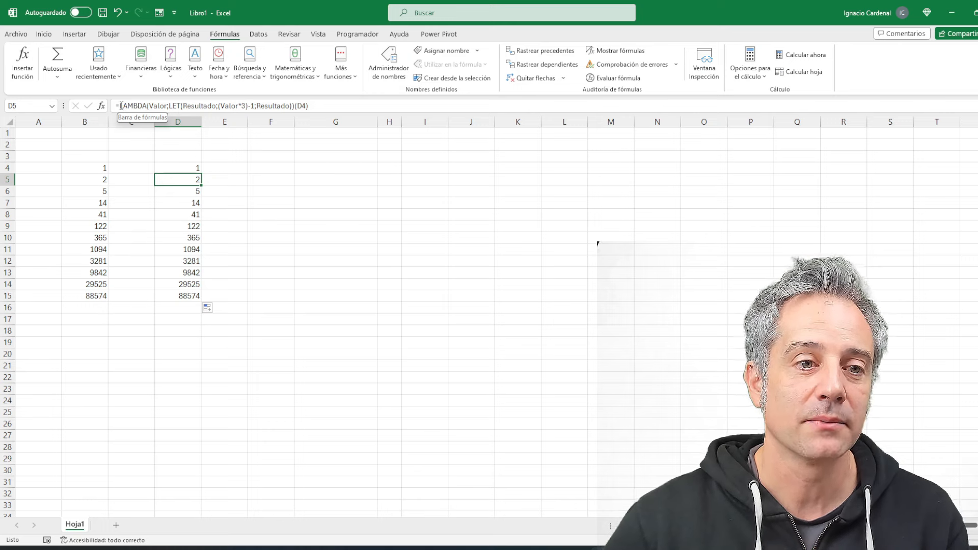
double_click(165, 106)
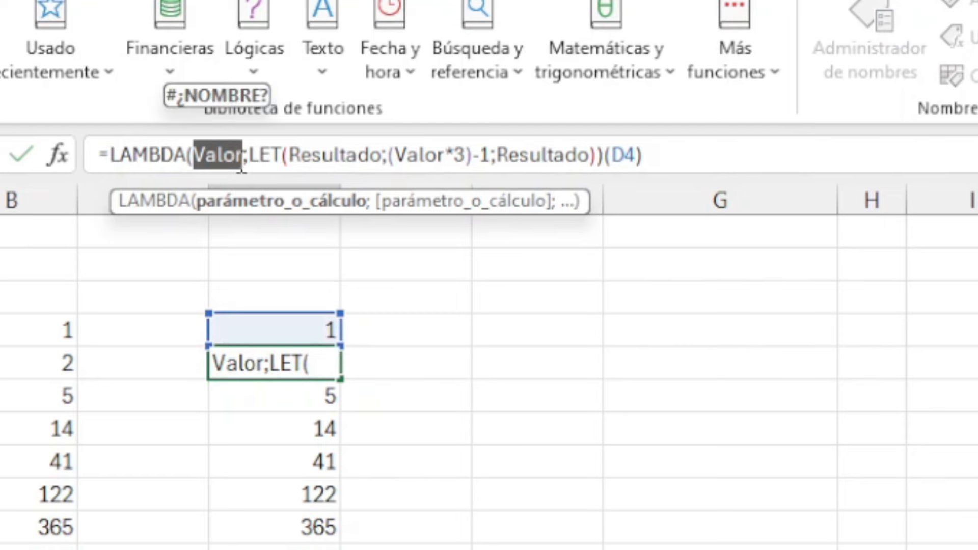
left_click_drag(169, 106, 201, 109)
left_click_drag(343, 166, 600, 173)
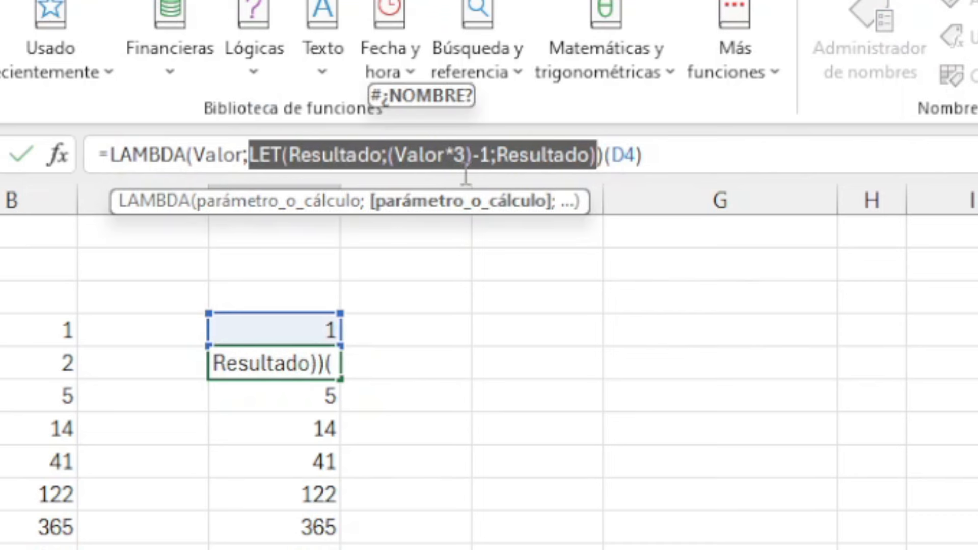
left_click(304, 153)
double_click(306, 154)
left_click(397, 163)
left_click_drag(397, 163, 479, 172)
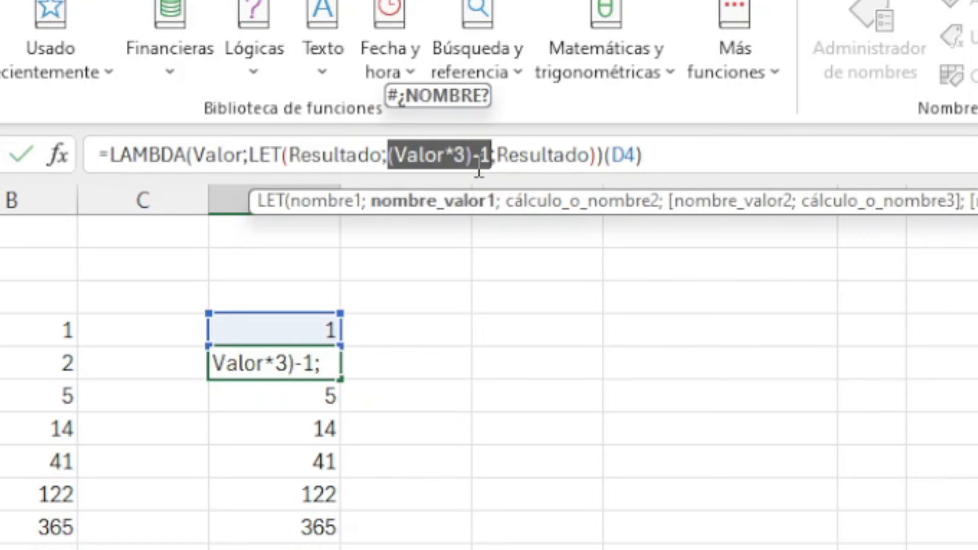
left_click(510, 157)
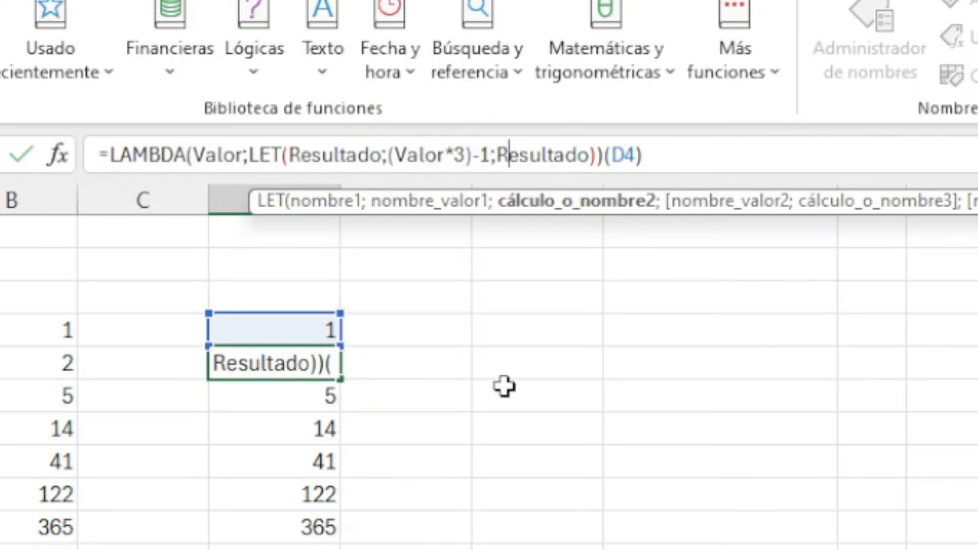
key("Return")
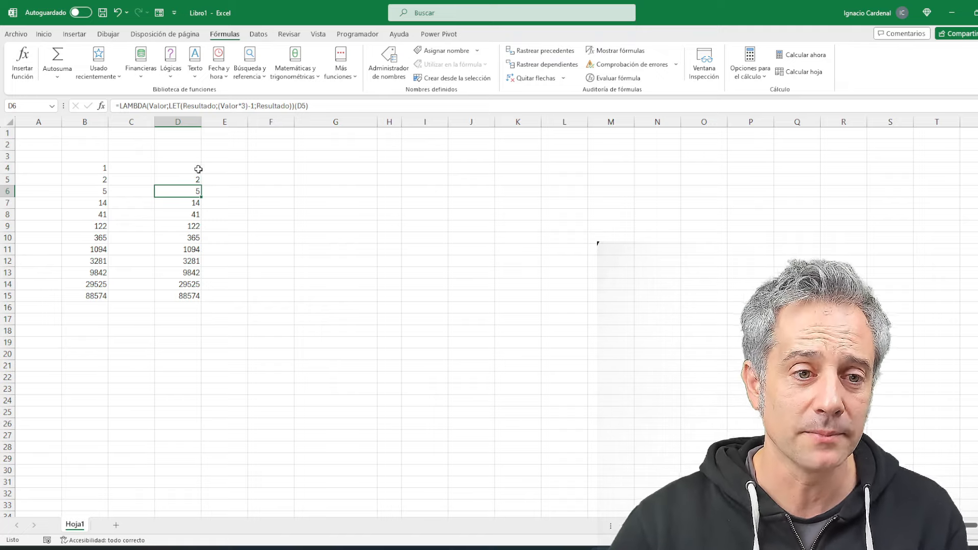
Copy the LAMBDA expression from the D5 formula without its (D4) argument
left_click(198, 169)
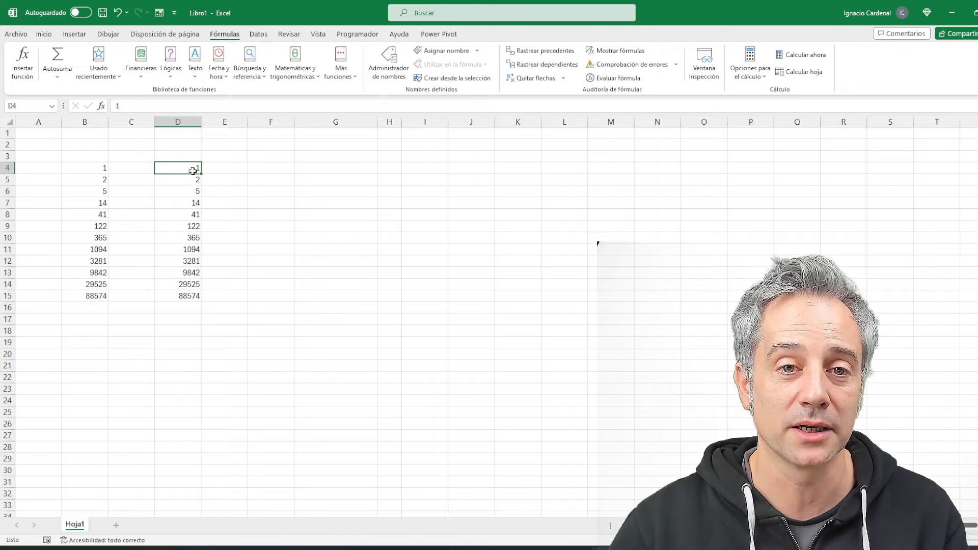
left_click(196, 183)
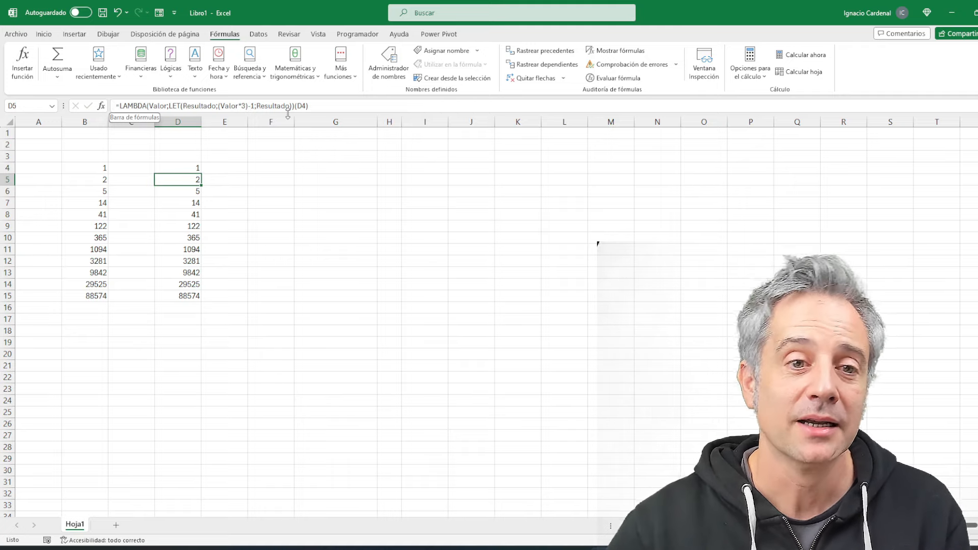
left_click_drag(292, 106, 89, 99)
key("ctrl+c")
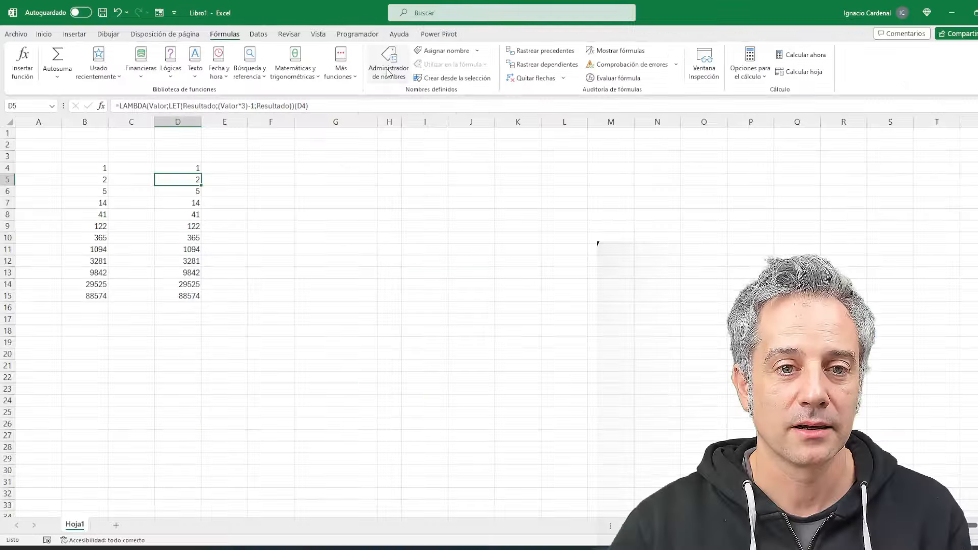
Create a new workbook-scoped defined name called MIFUNCION
left_click(389, 71)
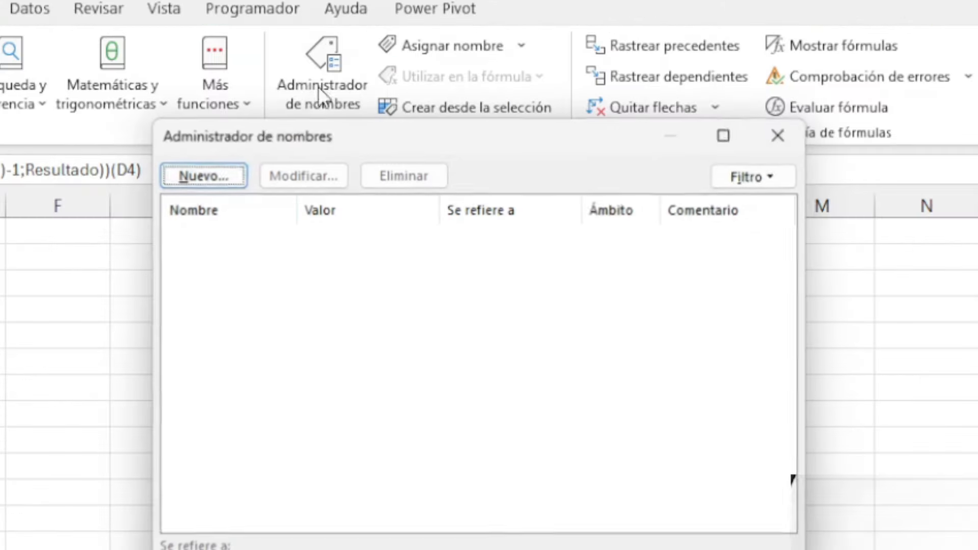
left_click(349, 111)
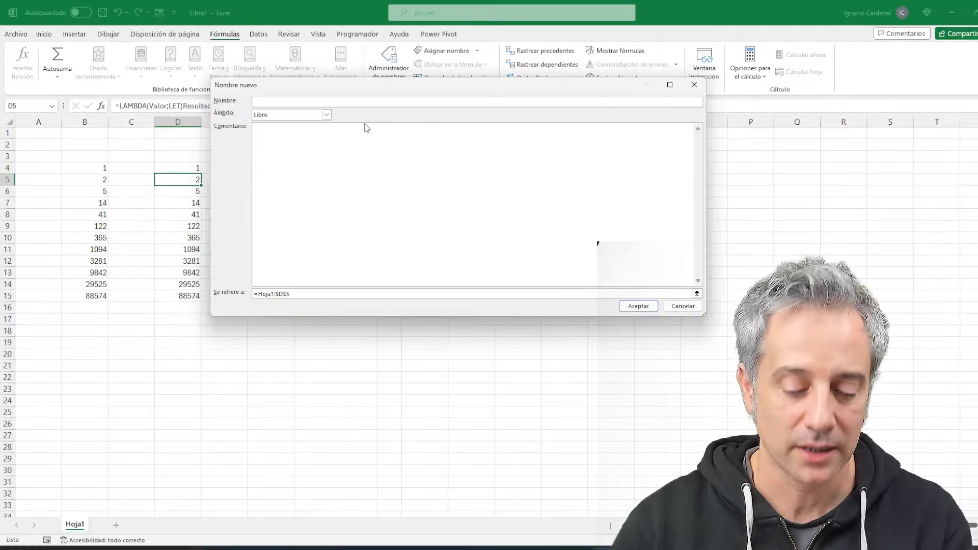
type("mifuncio")
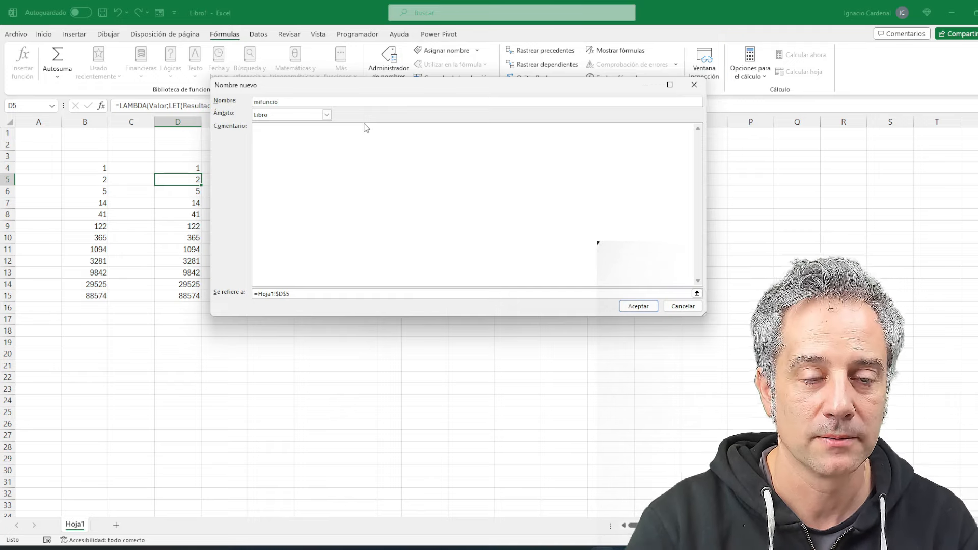
key("BackSpace")
key("BackSpace")
key("BackSpace")
key("BackSpace")
key("BackSpace")
key("BackSpace")
type("MIFUNCION")
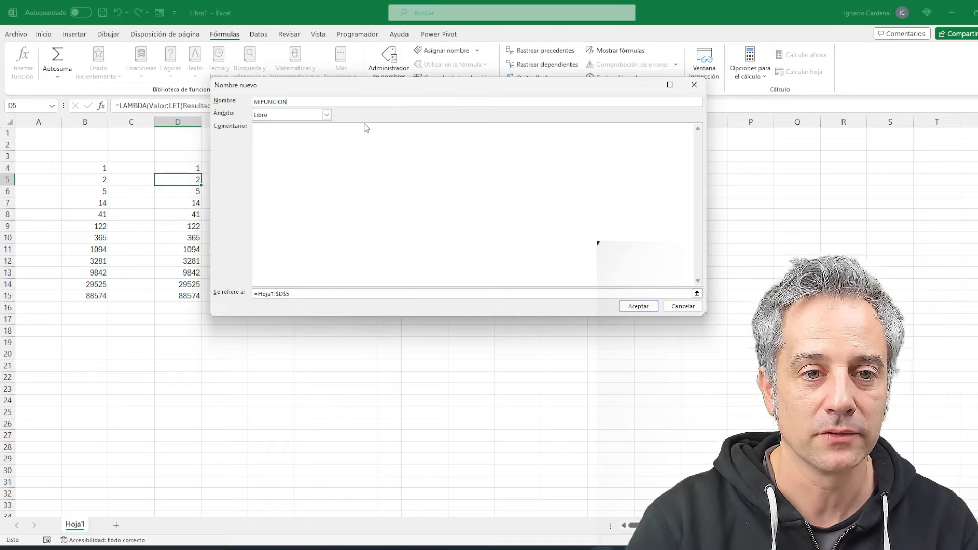
Make MIFUNCION refer to the copied expression =LAMBDA(Valor;LET(Resultado;(Valor*3)-1;Resultado)), save the name and close the name manager
left_click_drag(299, 294, 272, 292)
key("ctrl+v")
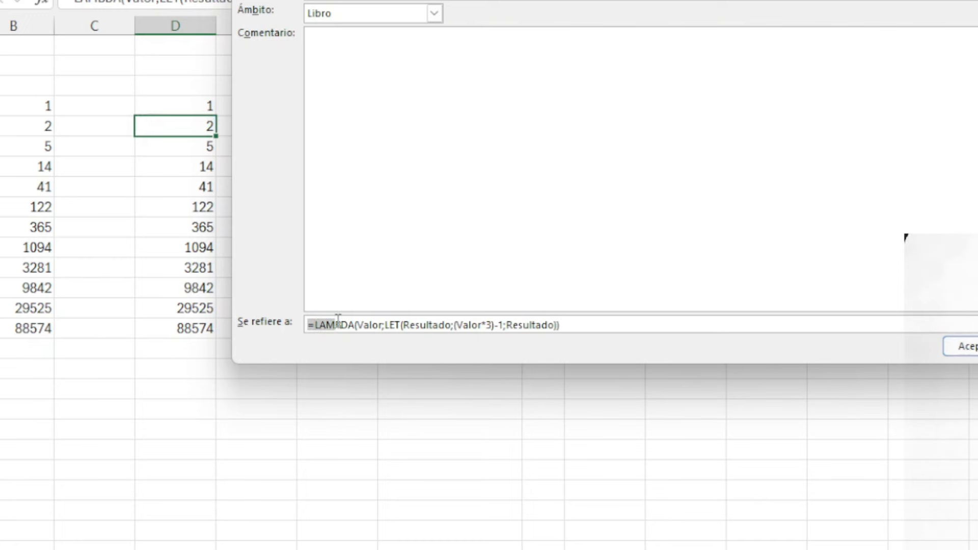
left_click_drag(338, 319, 569, 322)
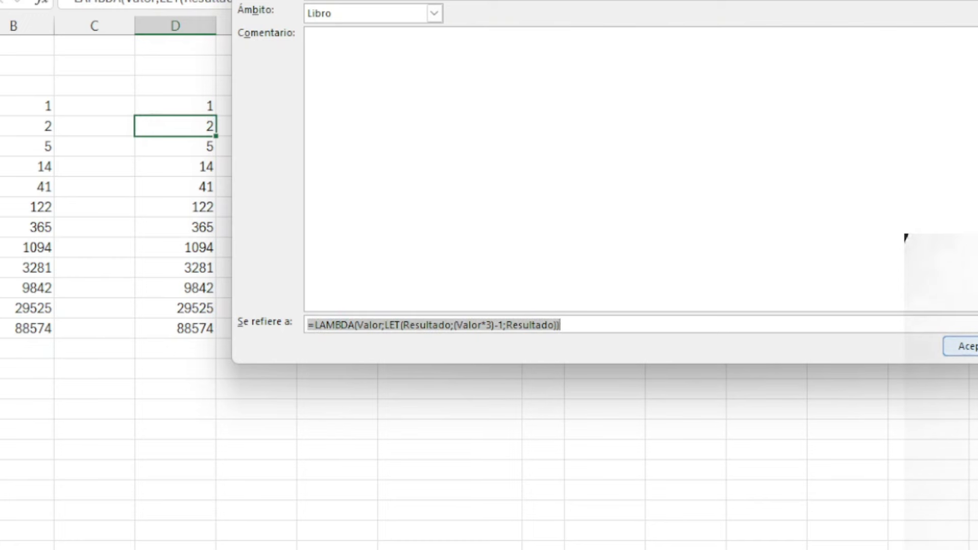
left_click(961, 346)
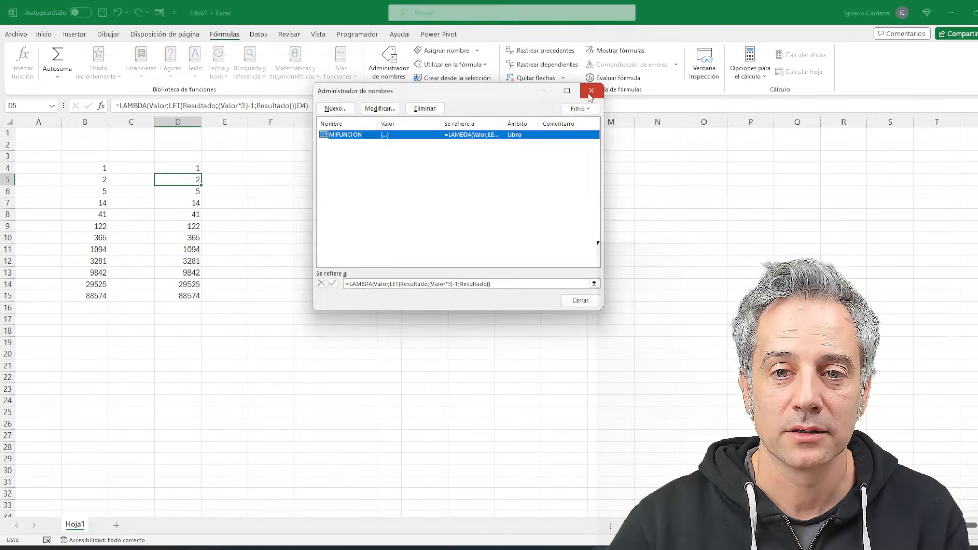
left_click(592, 90)
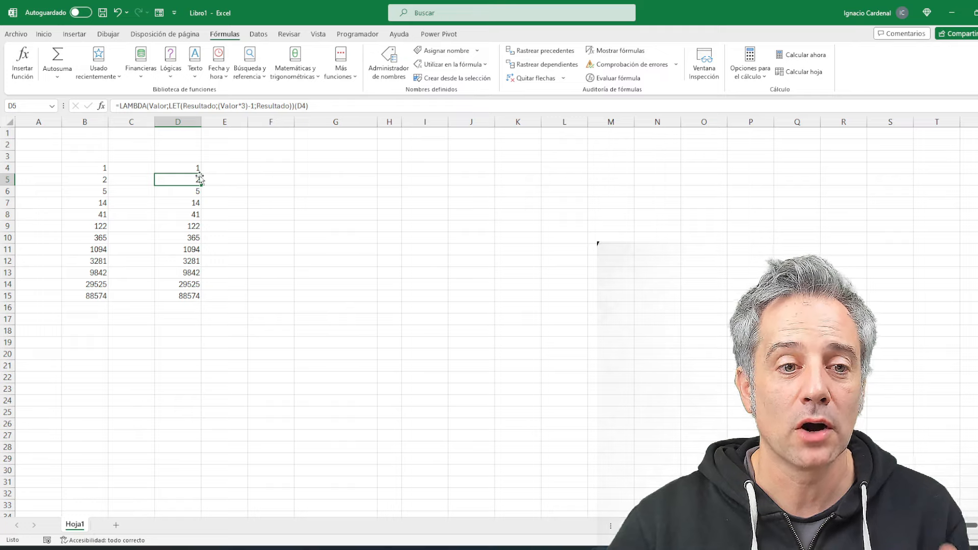
Enter the starting value 1 in cell F4
left_click(265, 167)
type("1")
key("Return")
Enter the formula =MIFUNCION(F4) in cell F5
type("=MI")
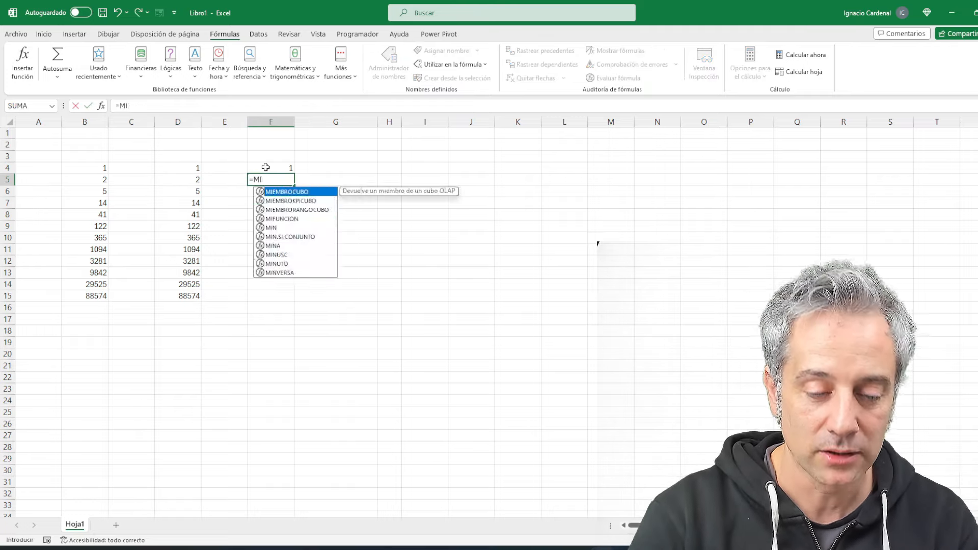
type("FUCICON")
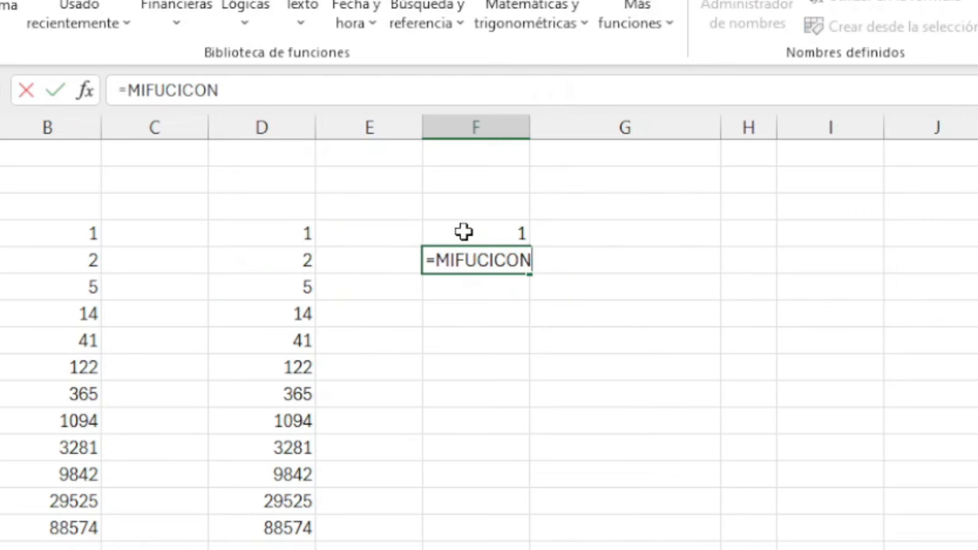
key("BackSpace")
key("BackSpace")
key("BackSpace")
key("BackSpace")
key("BackSpace")
type("NCION(")
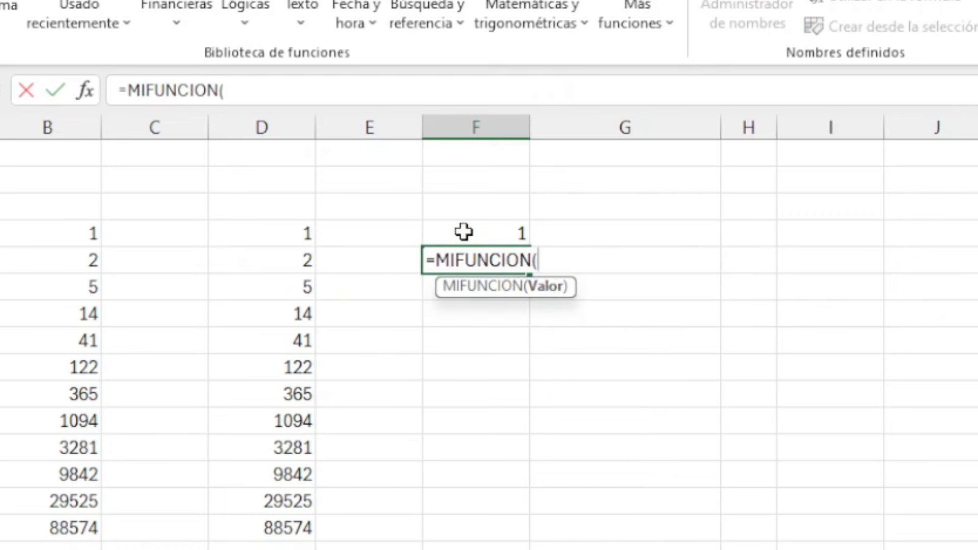
left_click(464, 232)
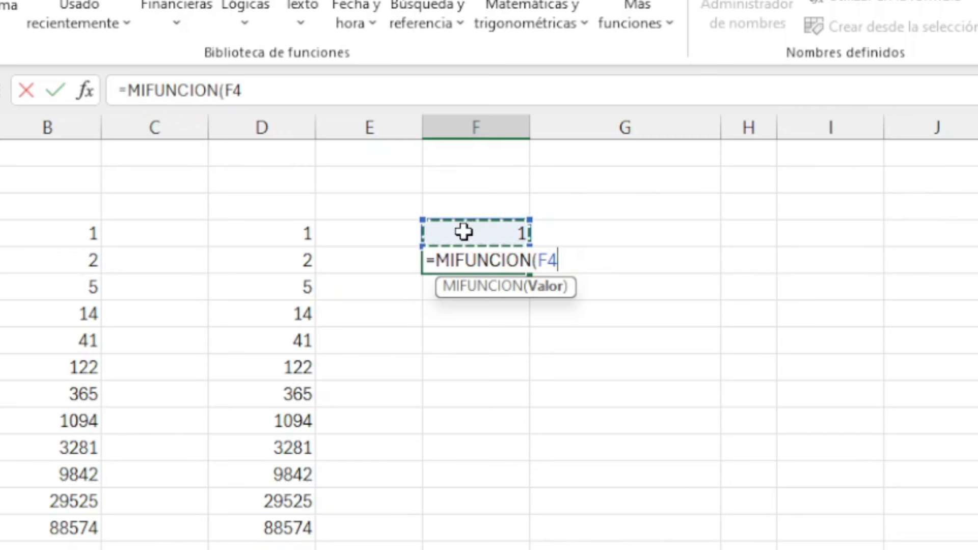
type(")")
key("Return")
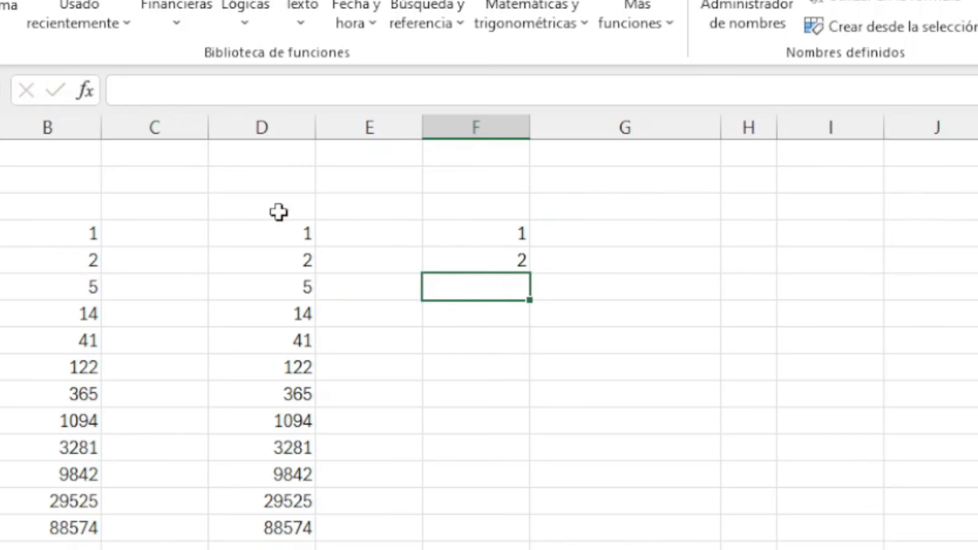
Fill the MIFUNCION formula from F5 down to F15
left_click(84, 255)
left_click(527, 263)
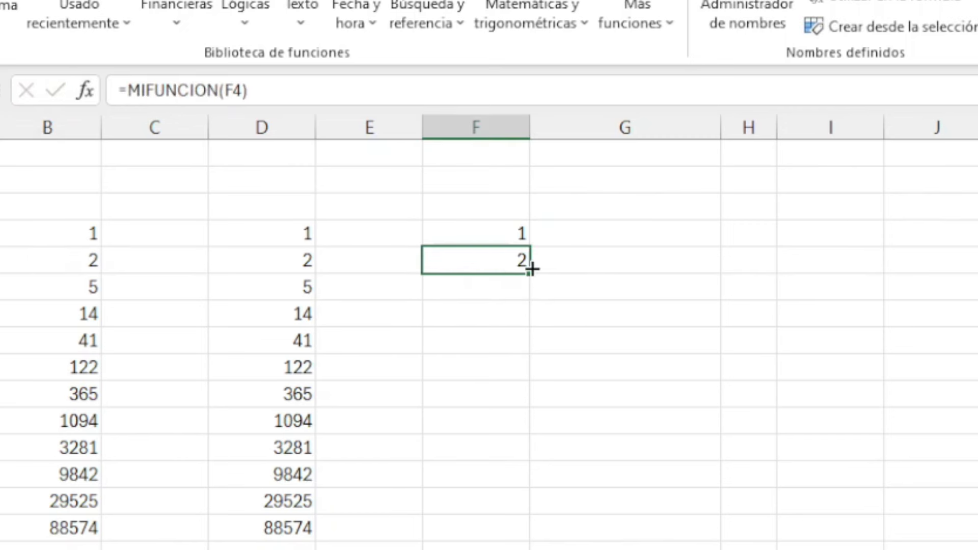
left_click_drag(532, 268, 533, 539)
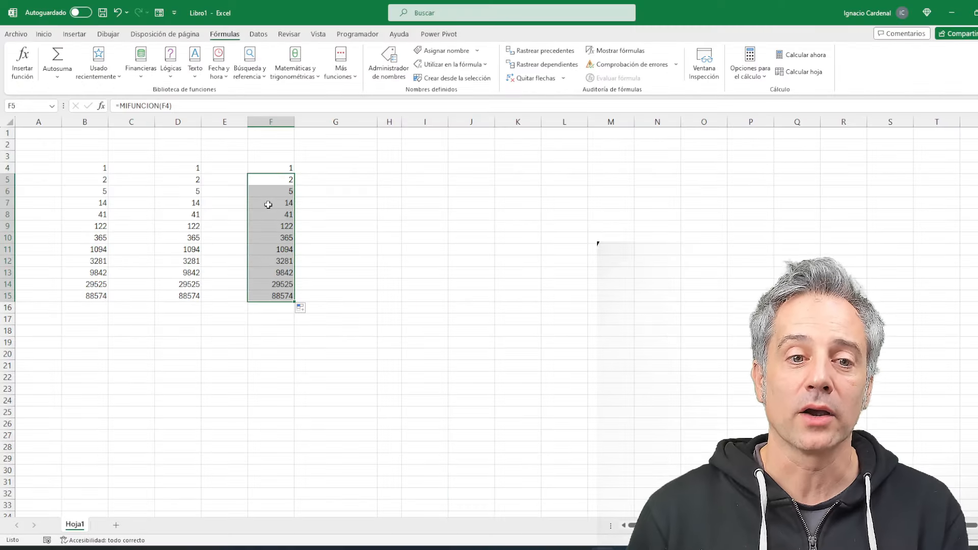
Compare the starting values and formulas of columns B, D and F: direct calculation, inline LAMBDA and MIFUNCION
left_click(87, 166)
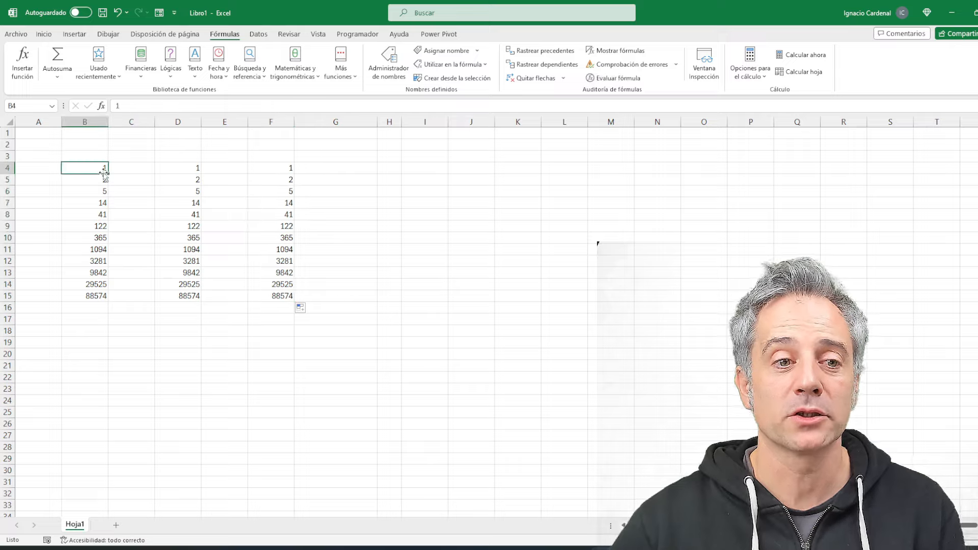
left_click(199, 169)
left_click(287, 168)
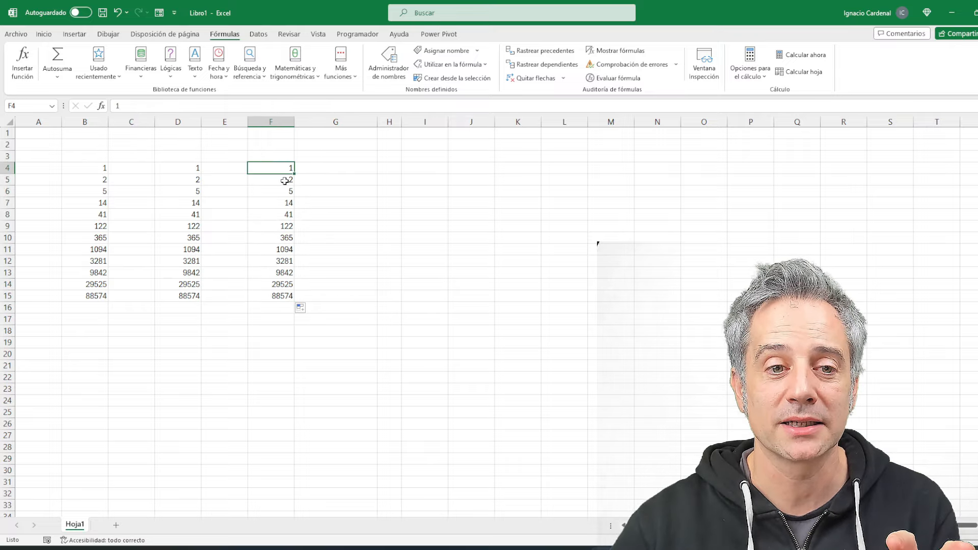
left_click(286, 180)
left_click(92, 180)
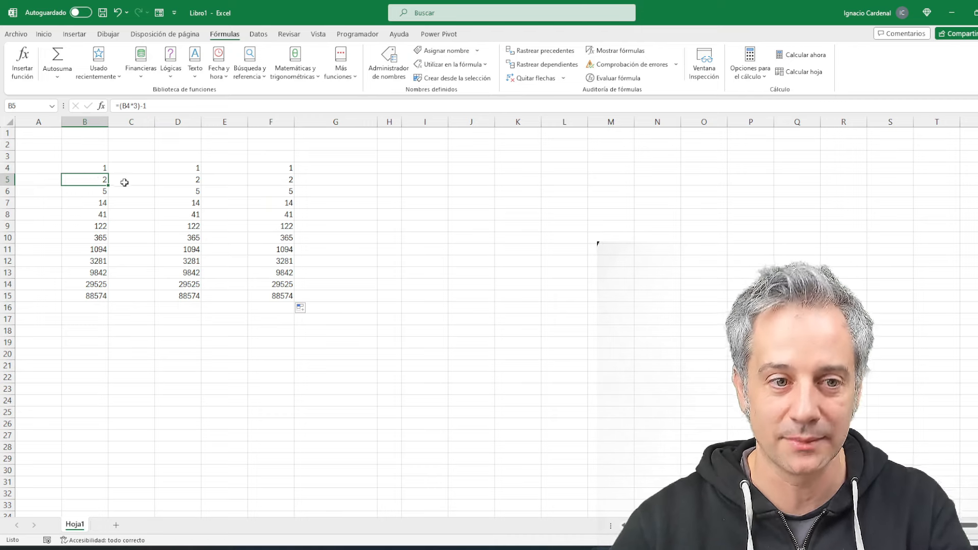
left_click(173, 181)
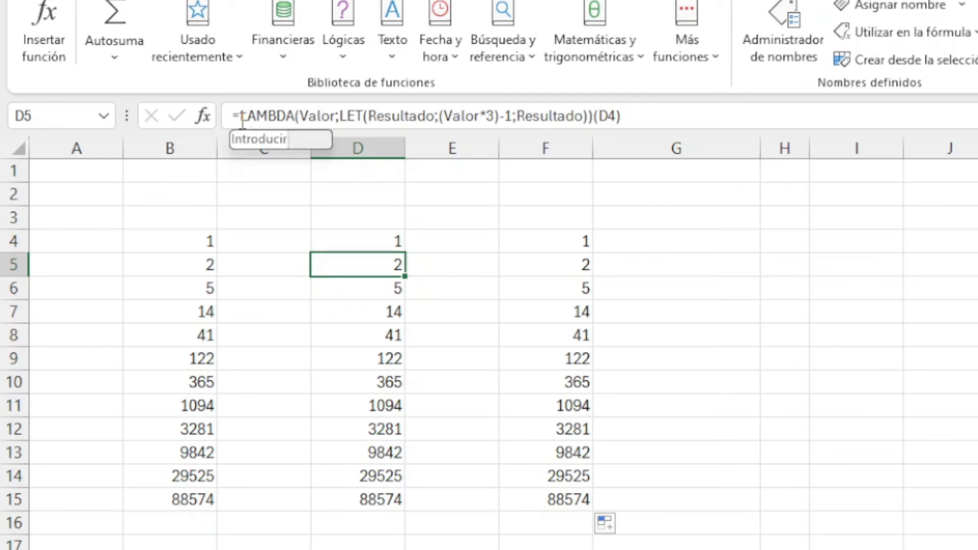
left_click(545, 264)
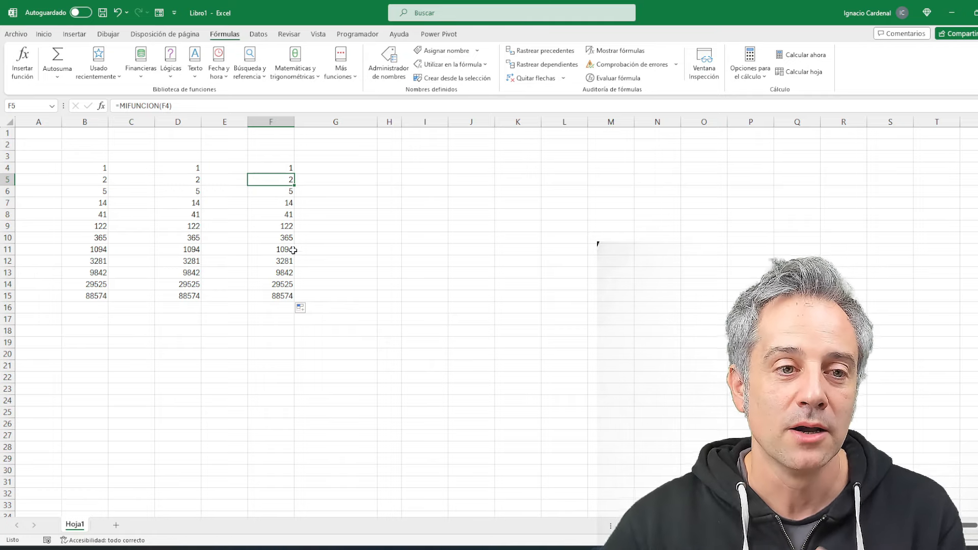
left_click(276, 227)
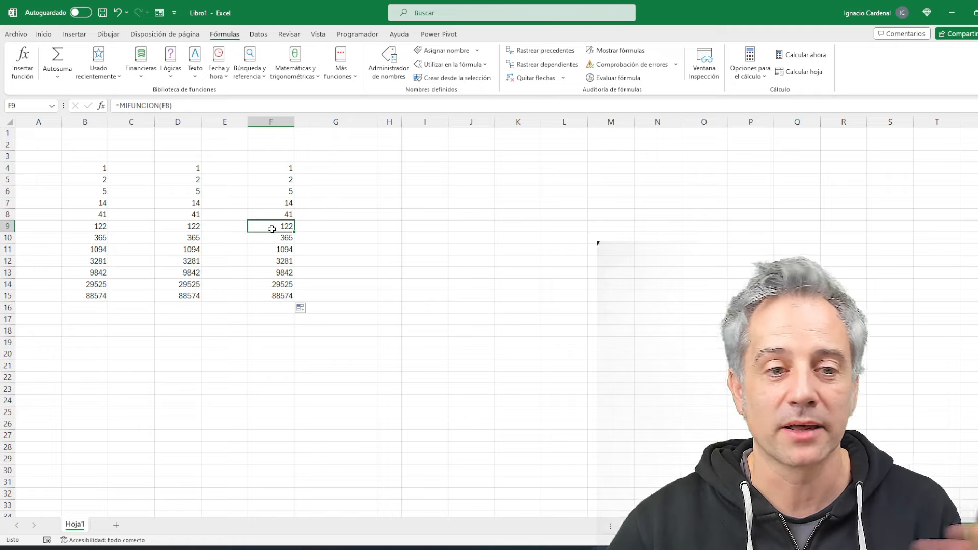
left_click(286, 167)
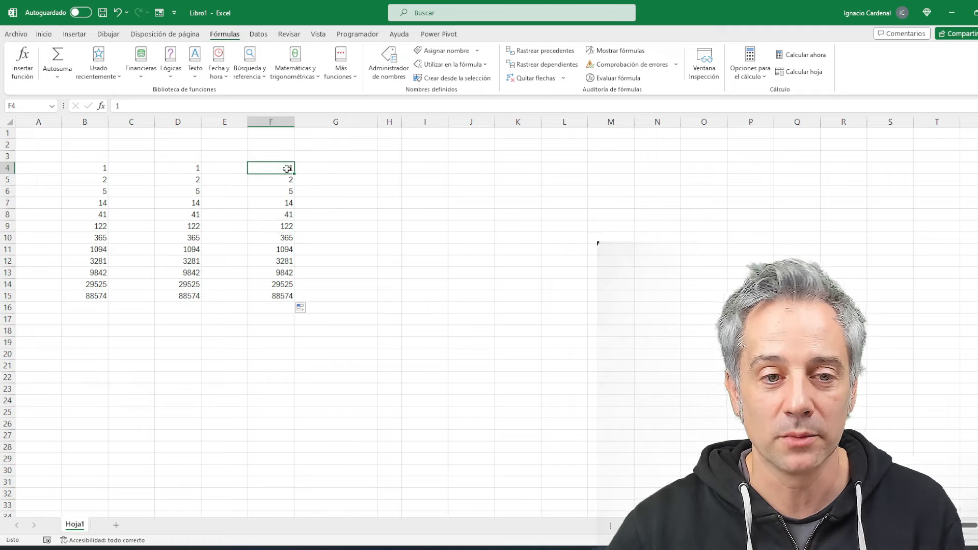
left_click(275, 225)
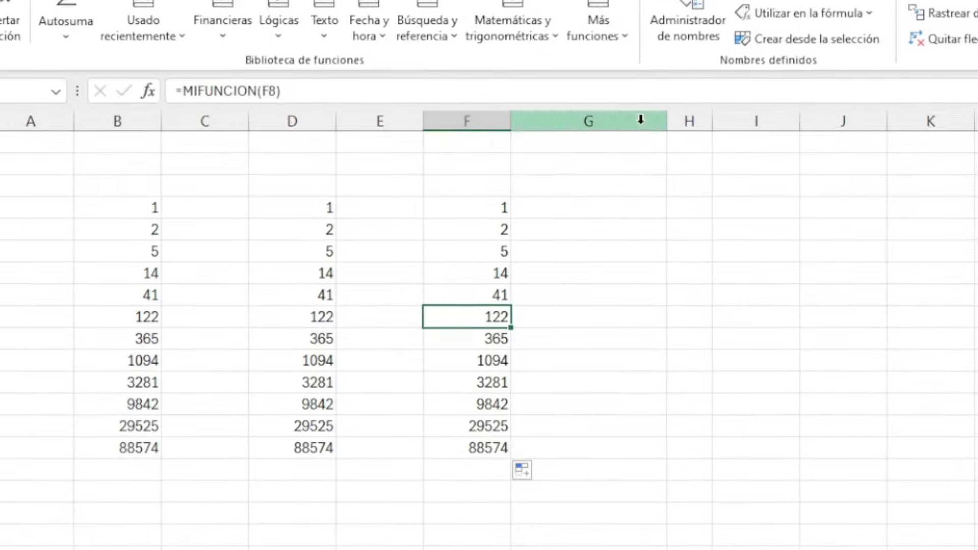
Narrow column G slightly and enter the formula =MIFUNCION(F4) in cell H4
left_click_drag(377, 122, 357, 121)
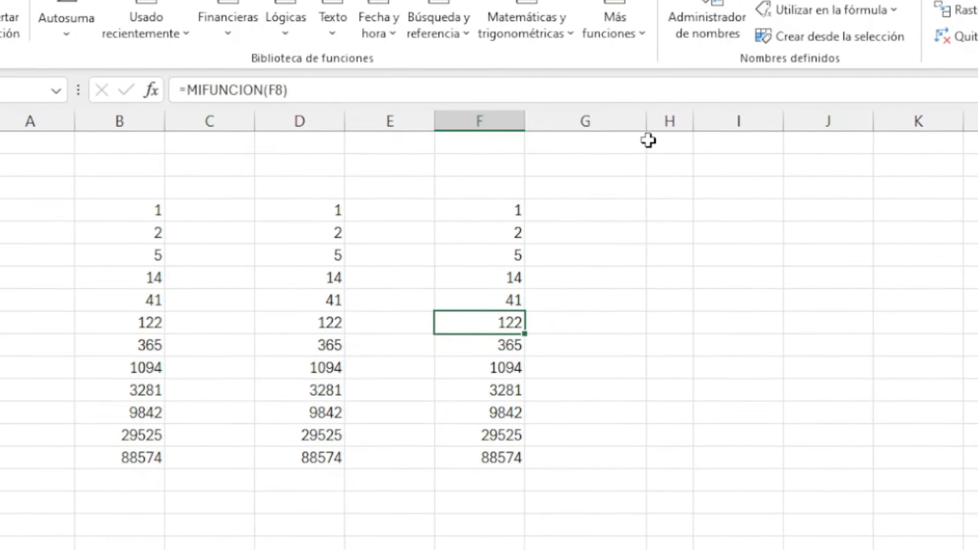
left_click(660, 217)
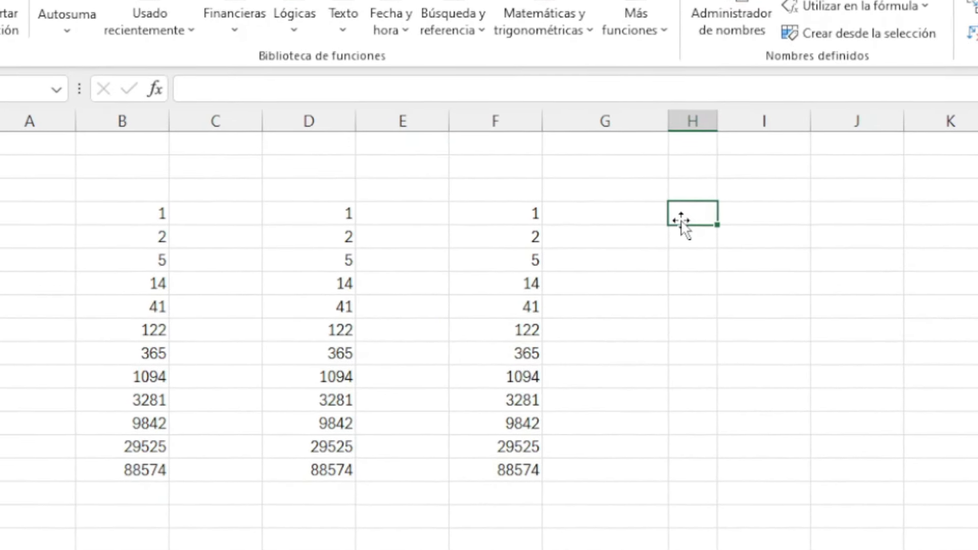
type("=MI")
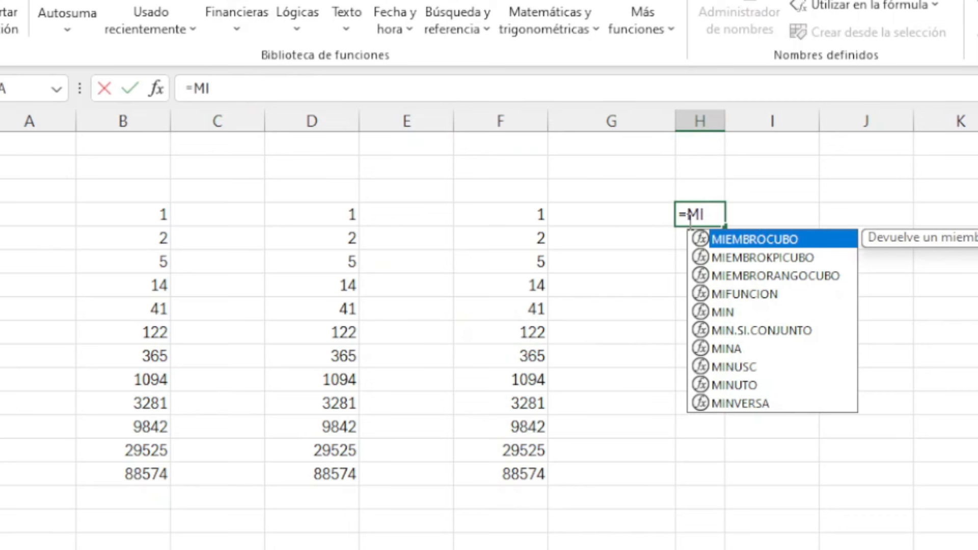
type("F")
key("Tab")
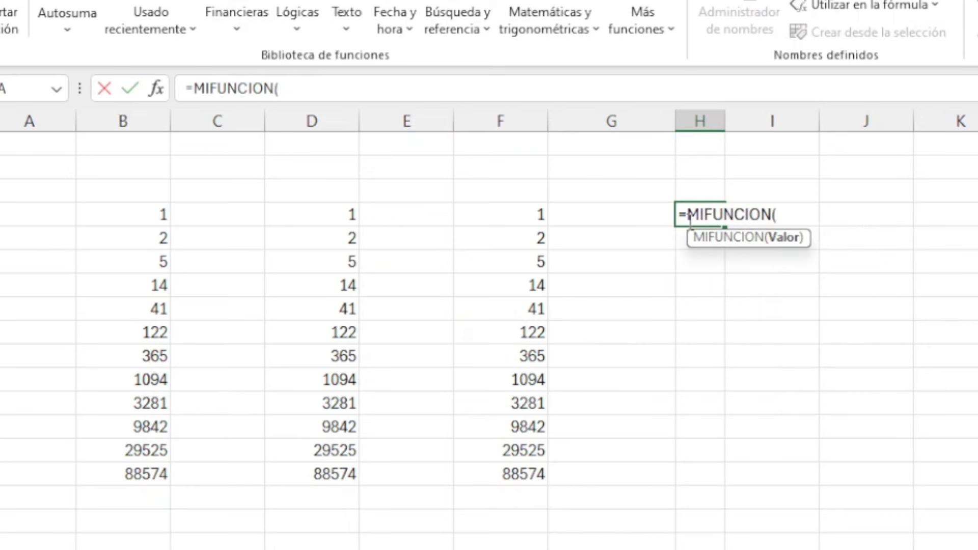
left_click(494, 218)
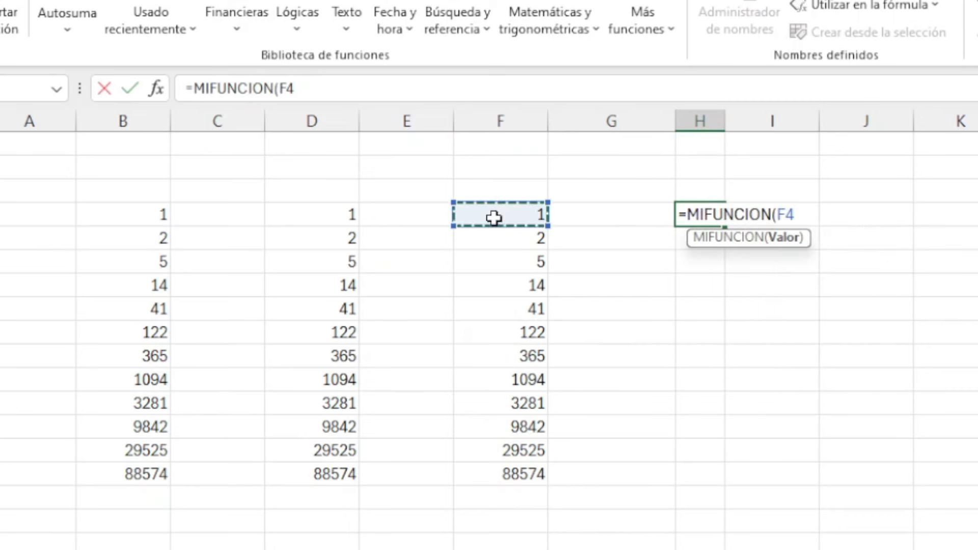
key("Return")
key("Up")
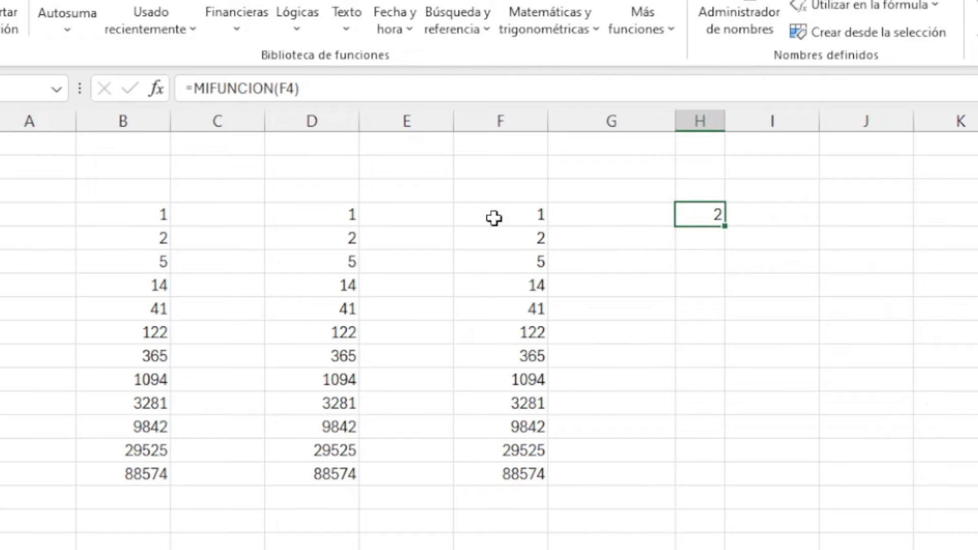
Nest the function in H4 by changing its formula to =MIFUNCION(MIFUNCION(F4)), and compare the result with F6
left_click(530, 237)
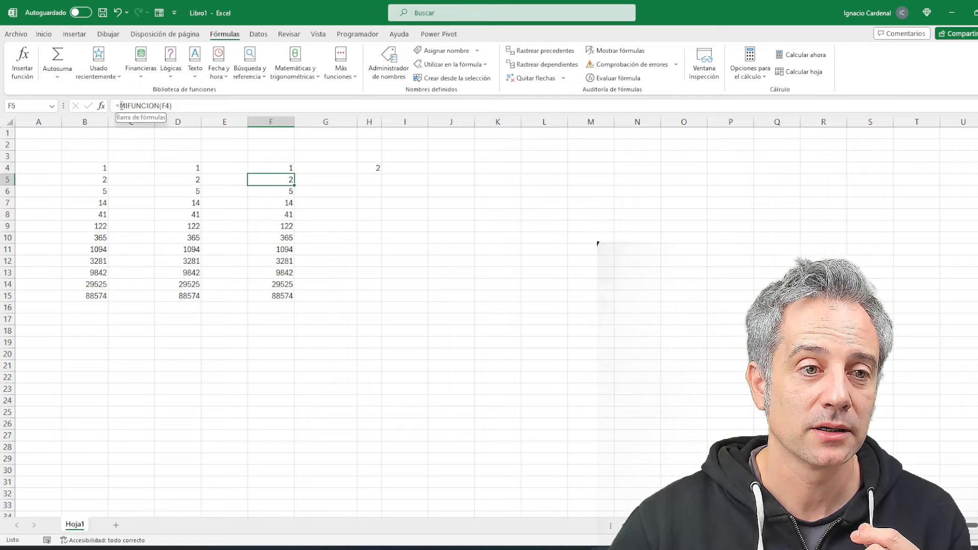
left_click(121, 105)
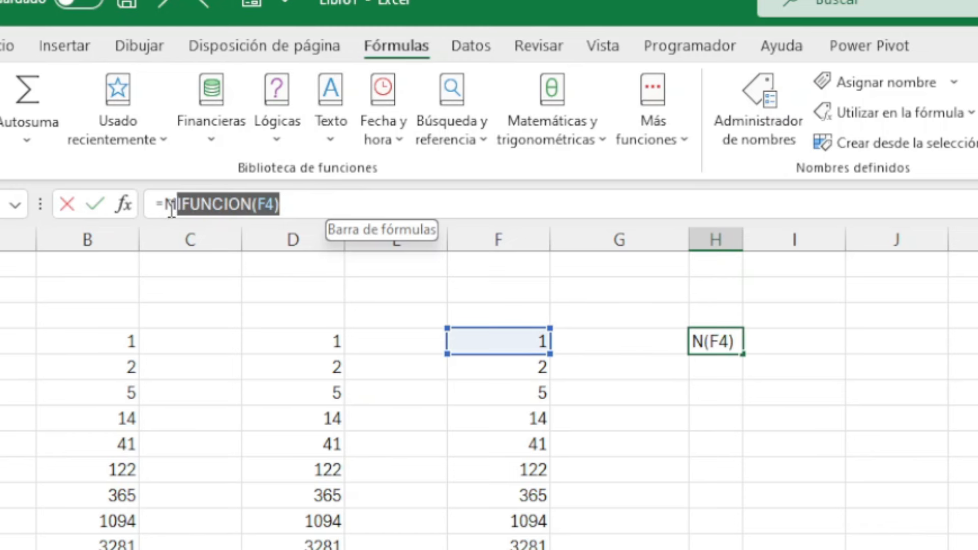
left_click_drag(120, 106, 172, 106)
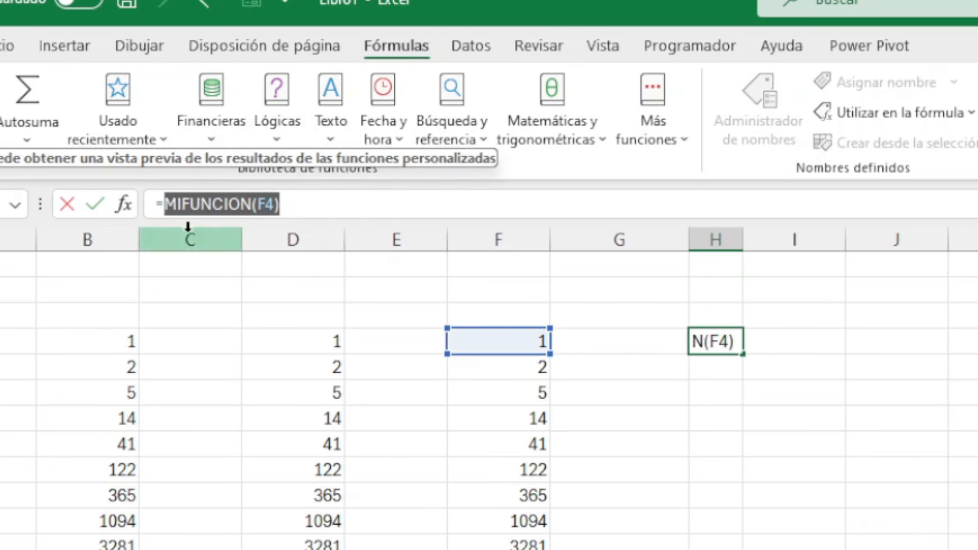
left_click(169, 205)
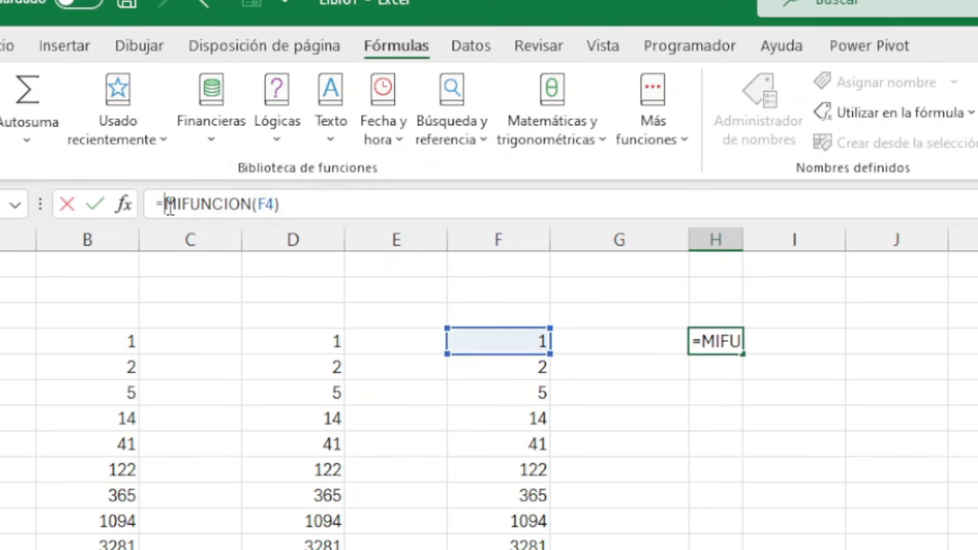
type("MIFUNCION")
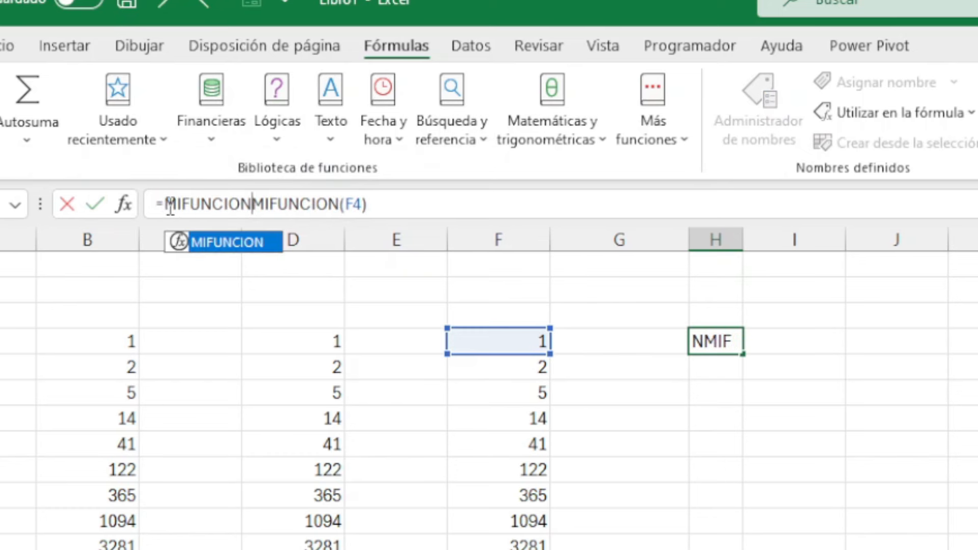
type("(")
left_click(428, 209)
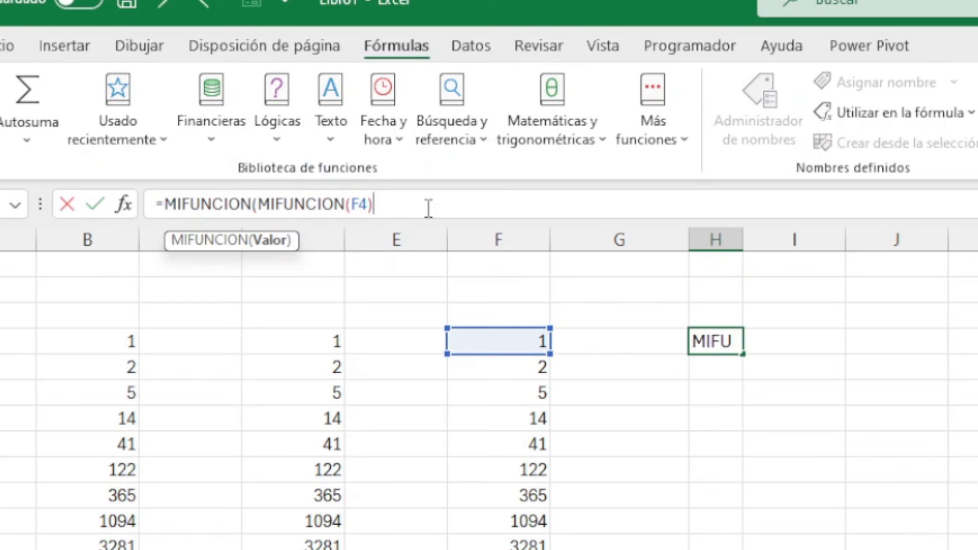
key("Return")
key("Up")
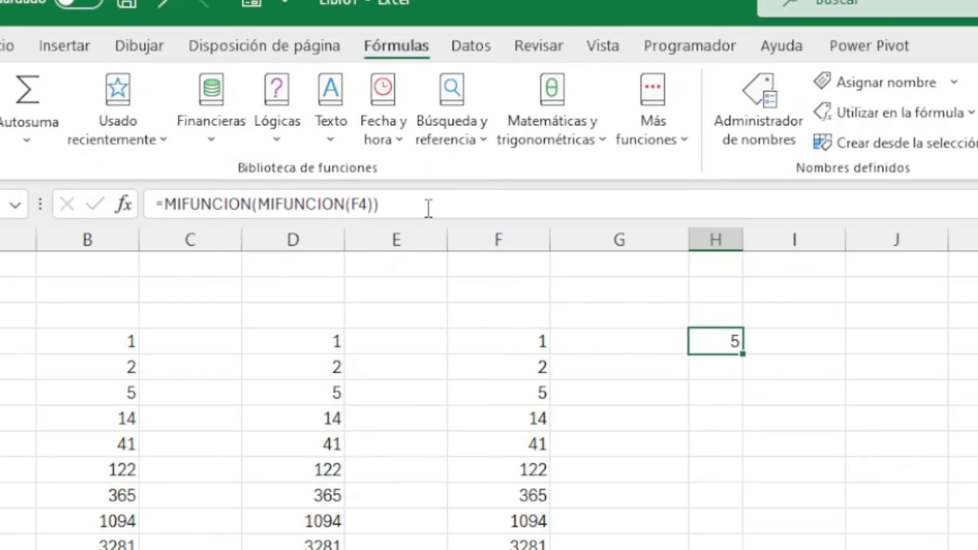
left_click(521, 396)
left_click(736, 338)
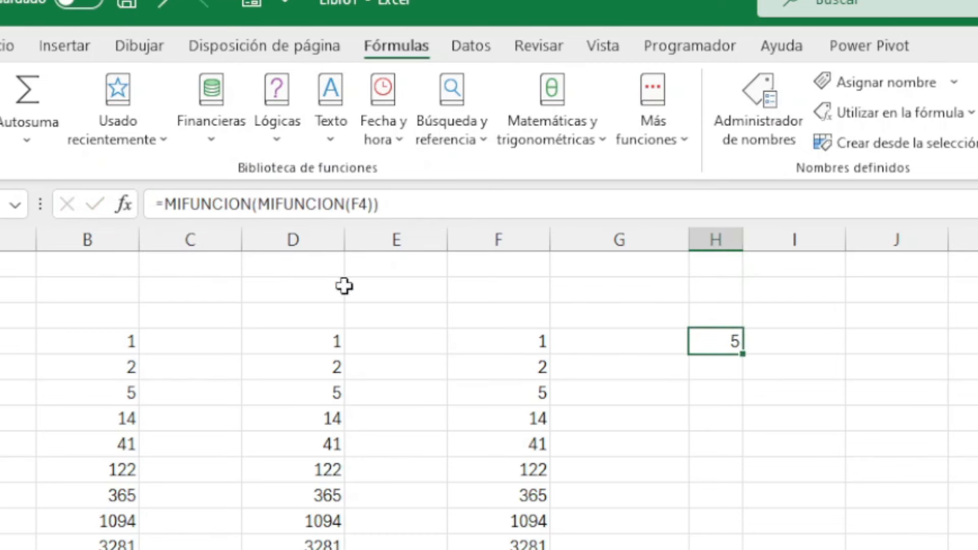